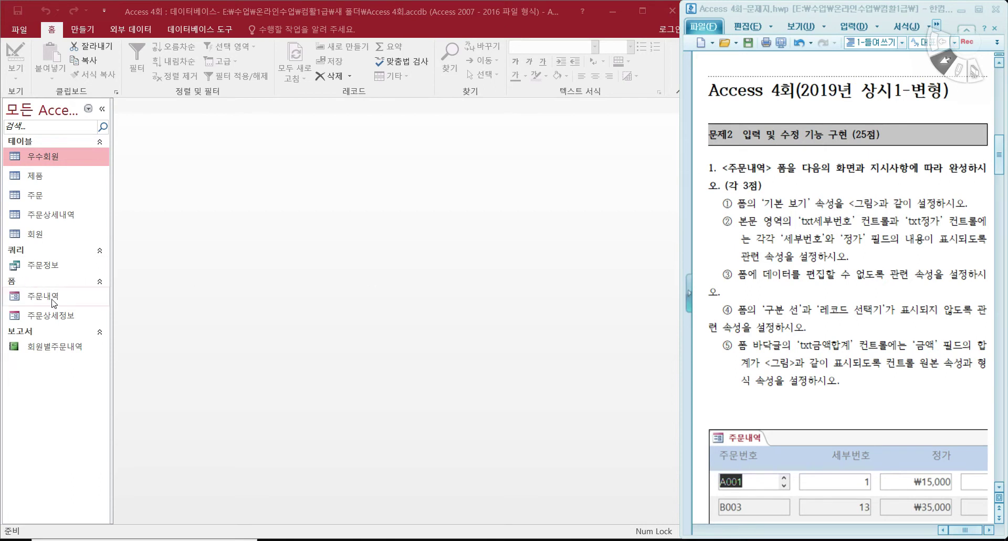
- Open the 주문내역 form in Design View, show its property sheet and collapse the navigation pane
right_click(52, 298)
click(92, 344)
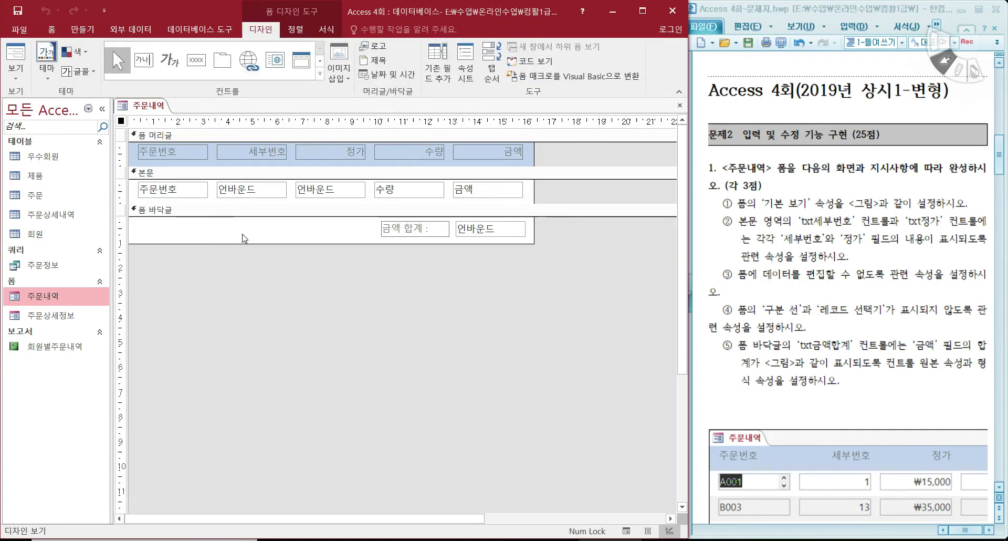
right_click(244, 238)
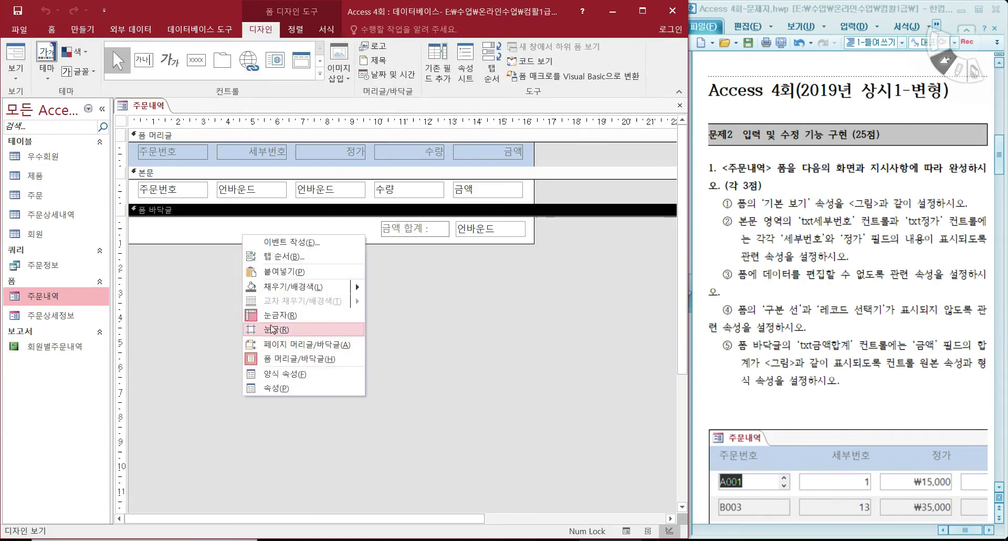
click(183, 305)
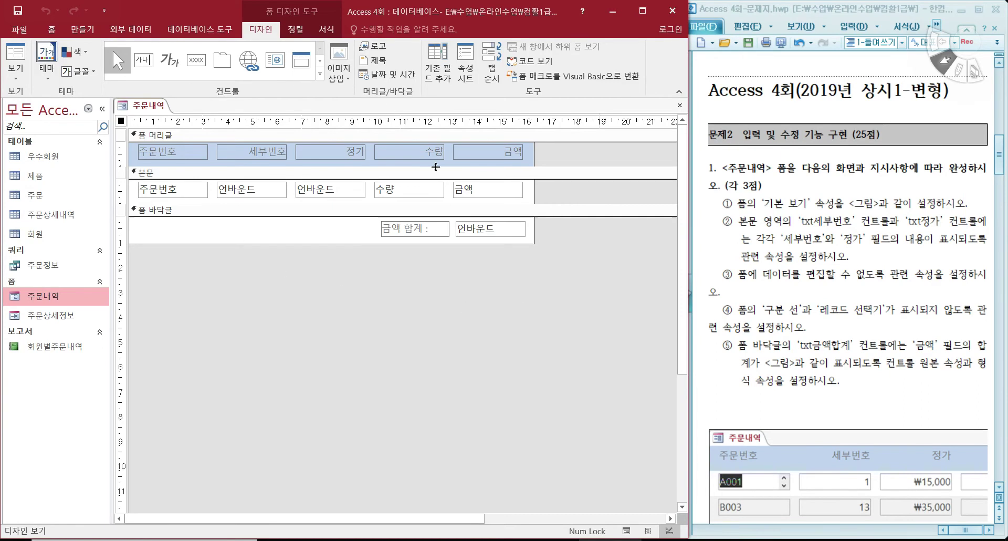
click(466, 62)
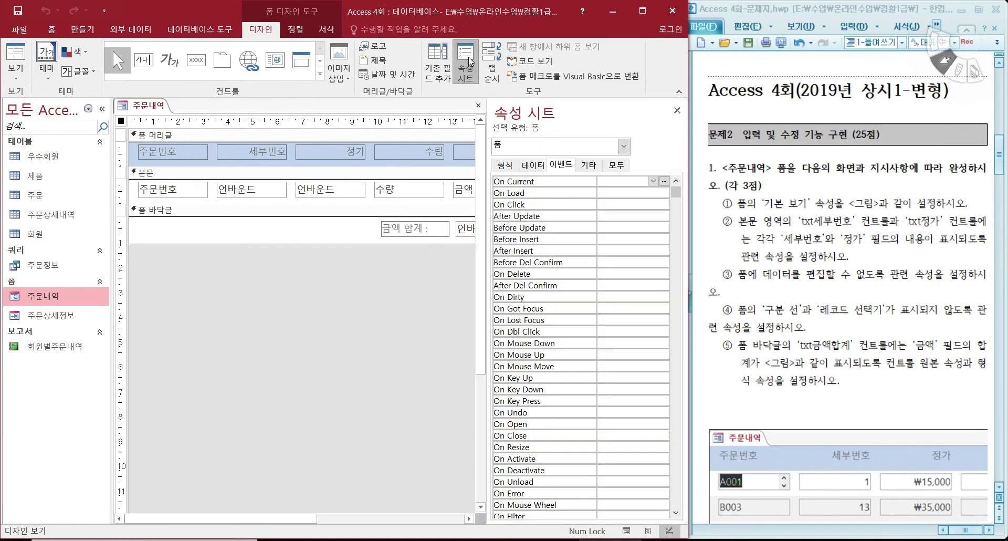
click(101, 108)
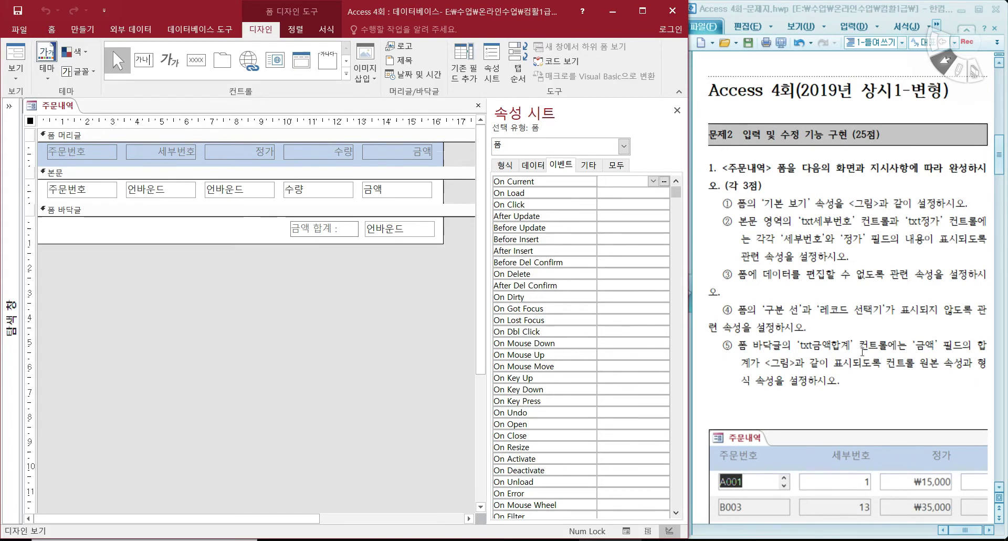
- Check the target picture in the exercise document and set the 주문내역 form's 기본 보기 property to 연속 폼
scroll(863, 351, down, 5)
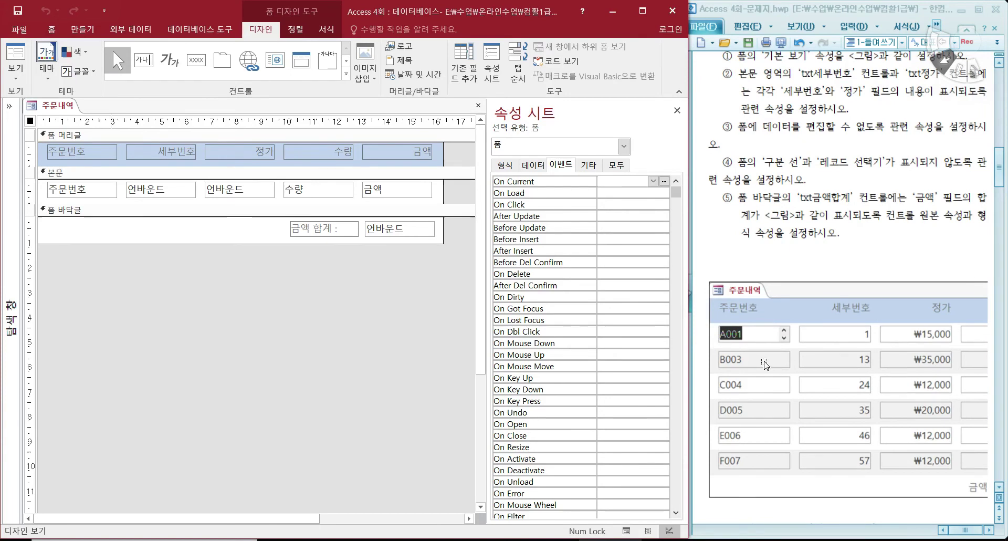
scroll(793, 379, up, 3)
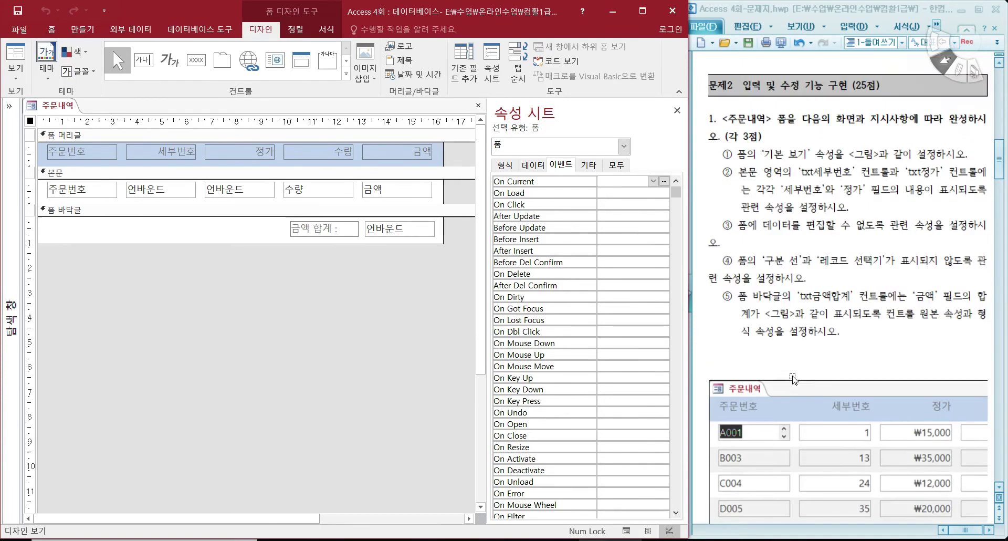
click(29, 121)
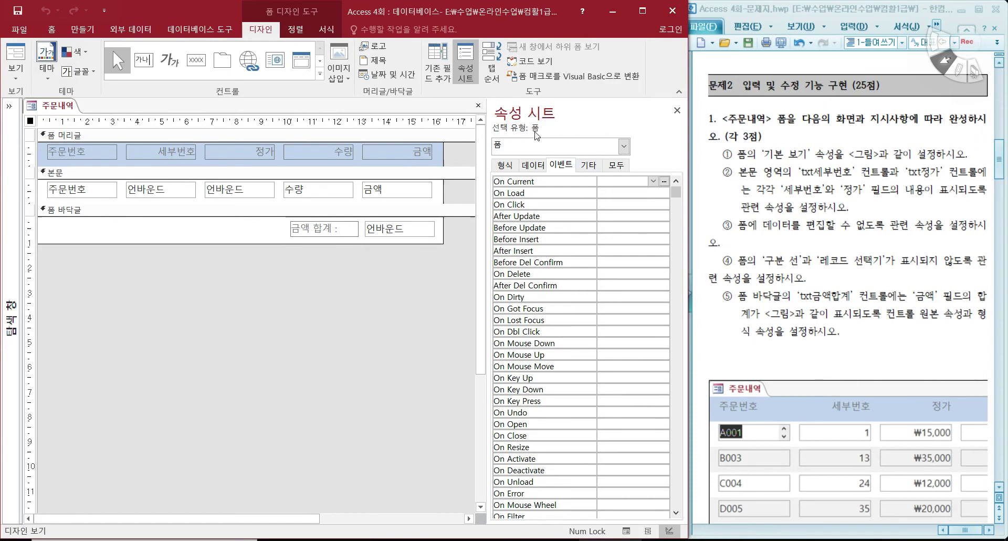
click(506, 165)
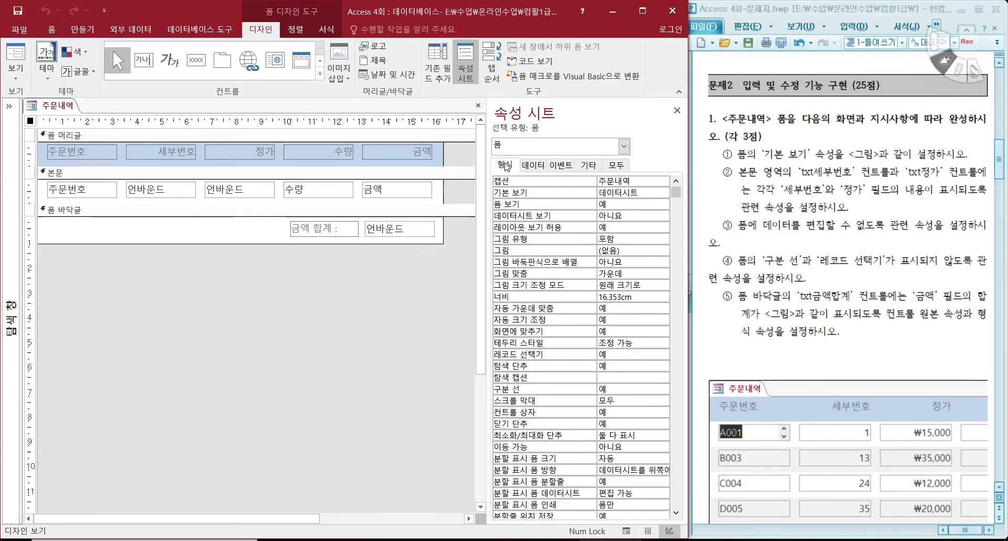
click(636, 192)
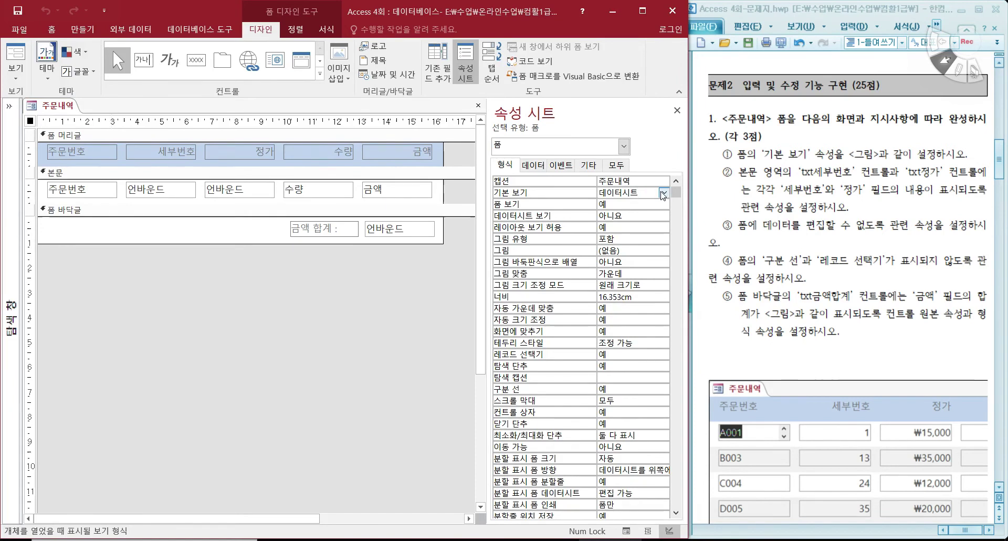
click(664, 192)
click(632, 215)
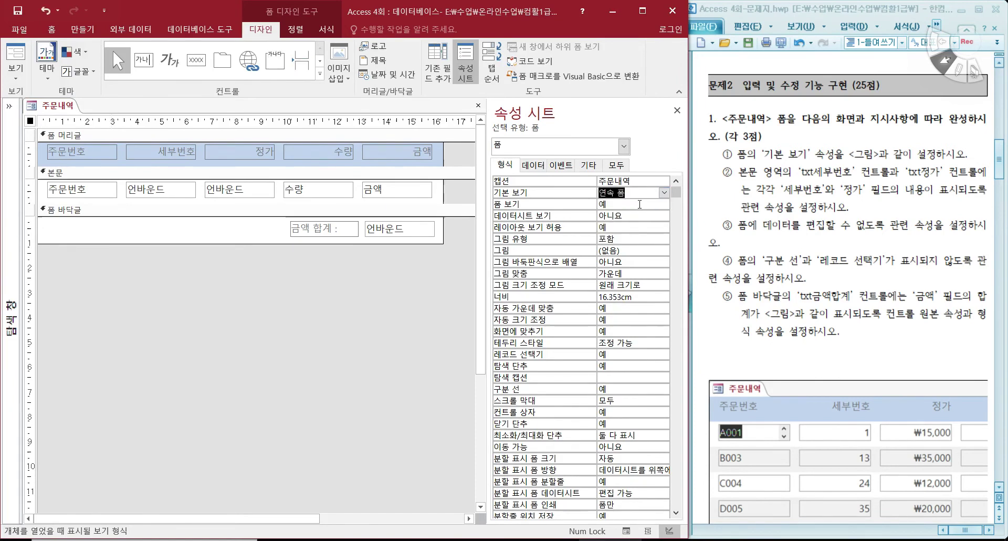
- Try 데이터시트 as the form's 기본 보기, check it in Form View and return to Design View
click(664, 193)
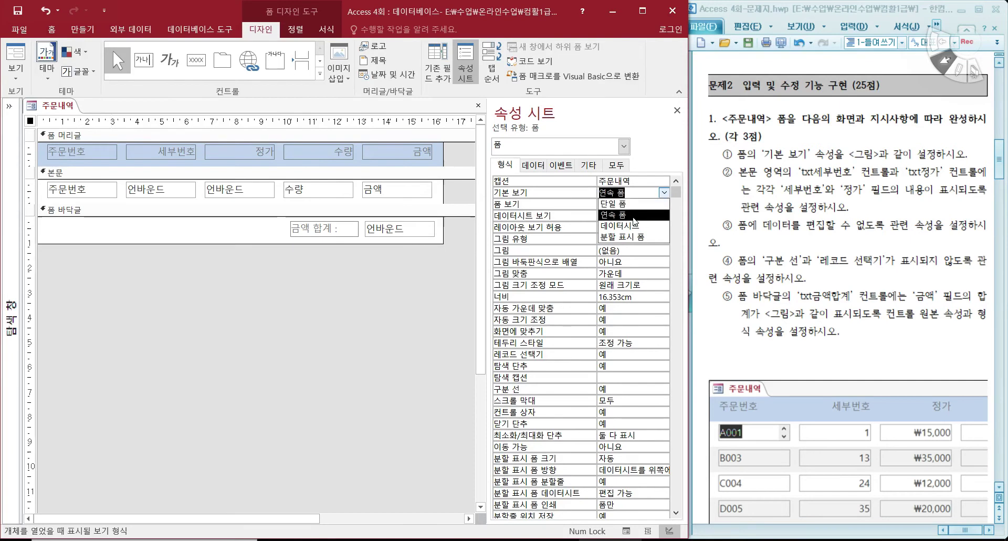
click(635, 227)
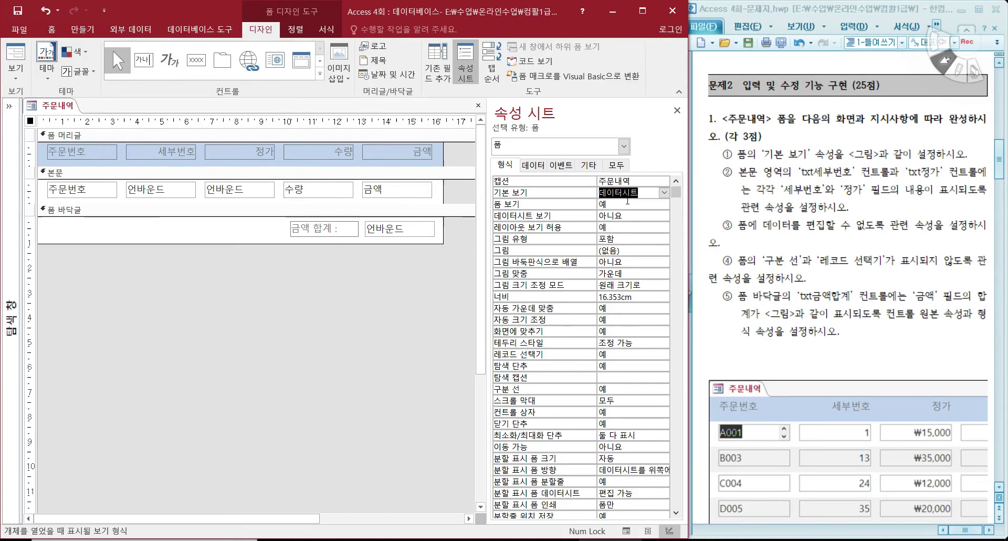
click(15, 55)
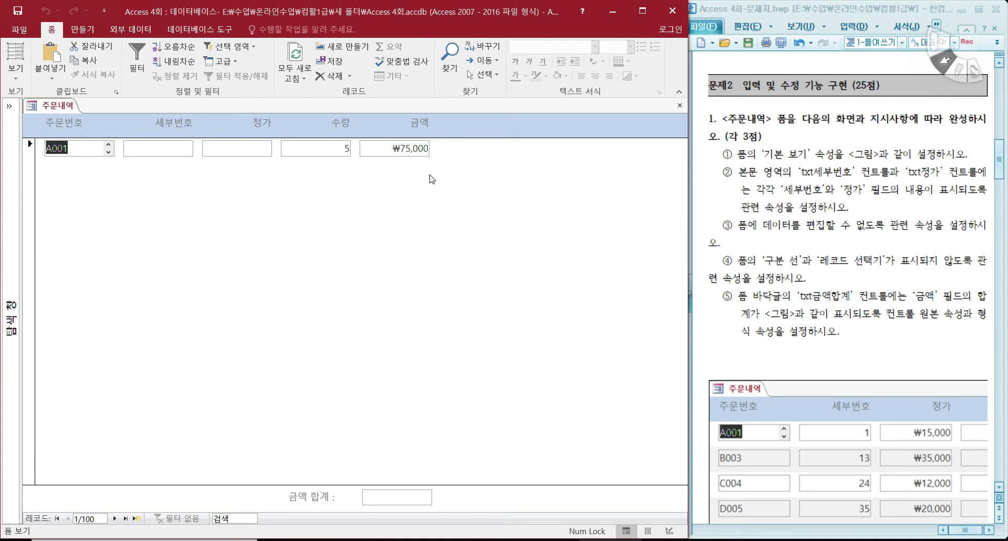
click(16, 70)
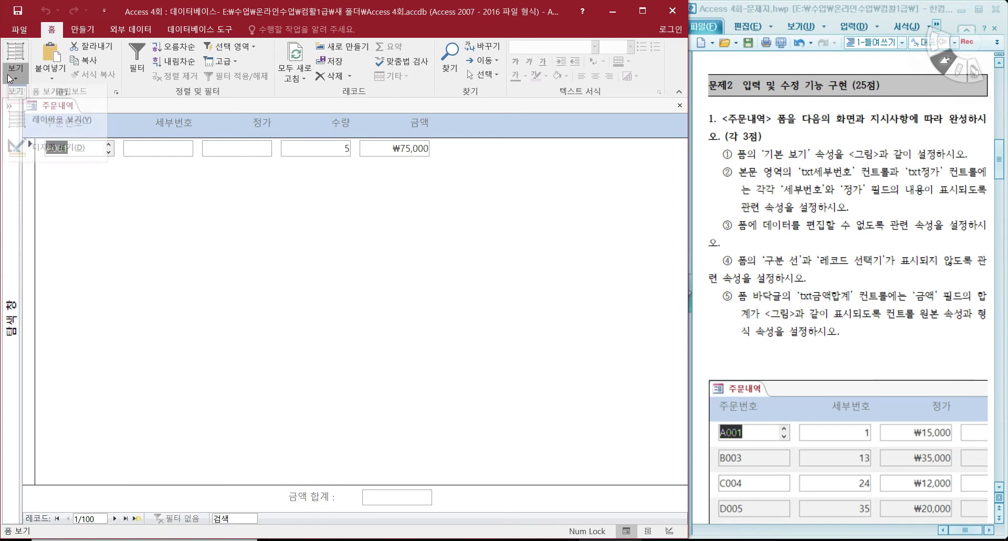
click(25, 145)
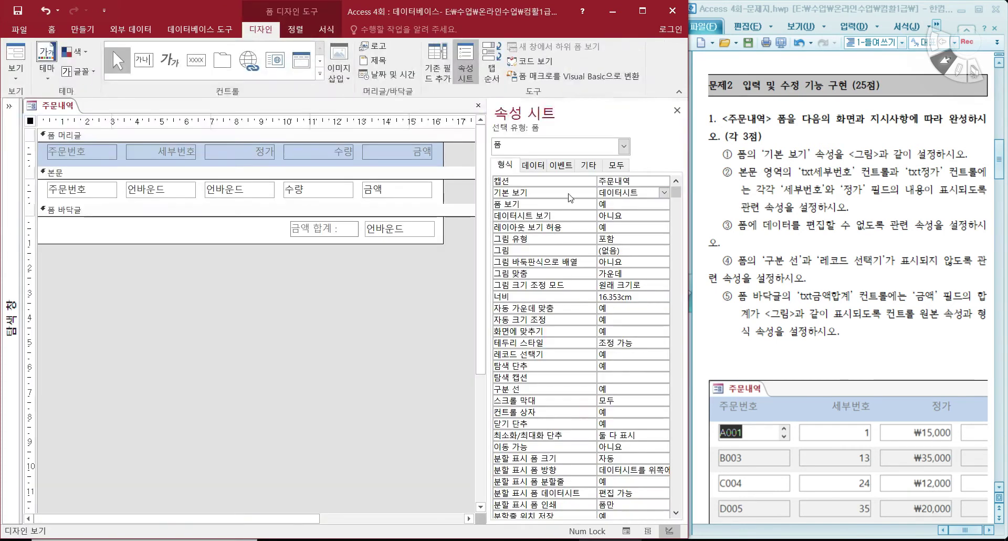
- Try 단일 폼 as the form's 기본 보기, check it in Form View and return to Design View
click(664, 192)
click(630, 204)
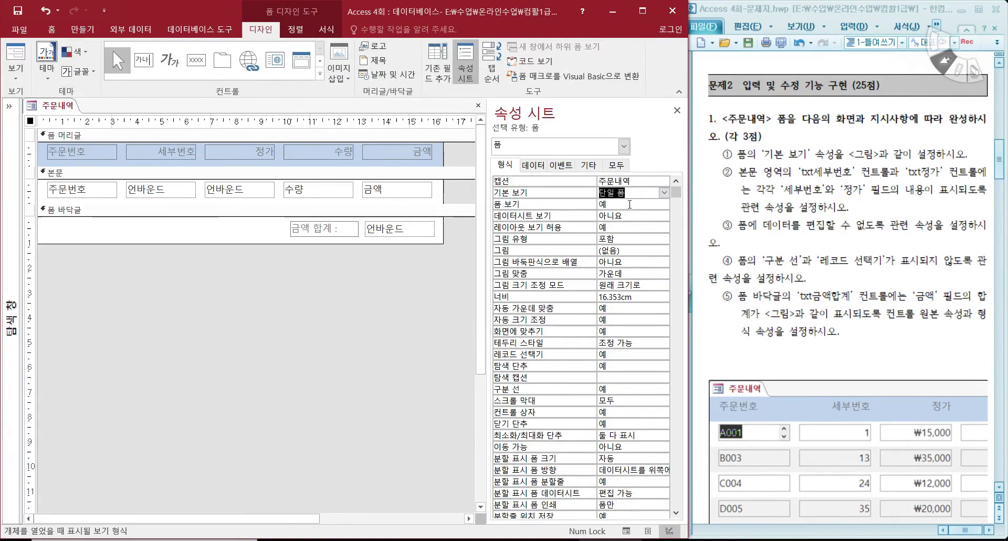
click(16, 58)
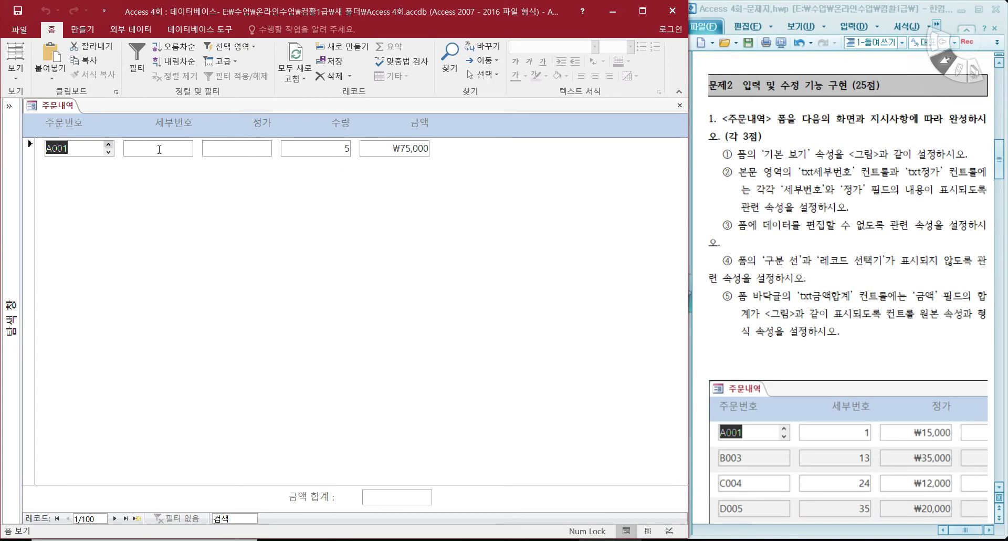
click(16, 74)
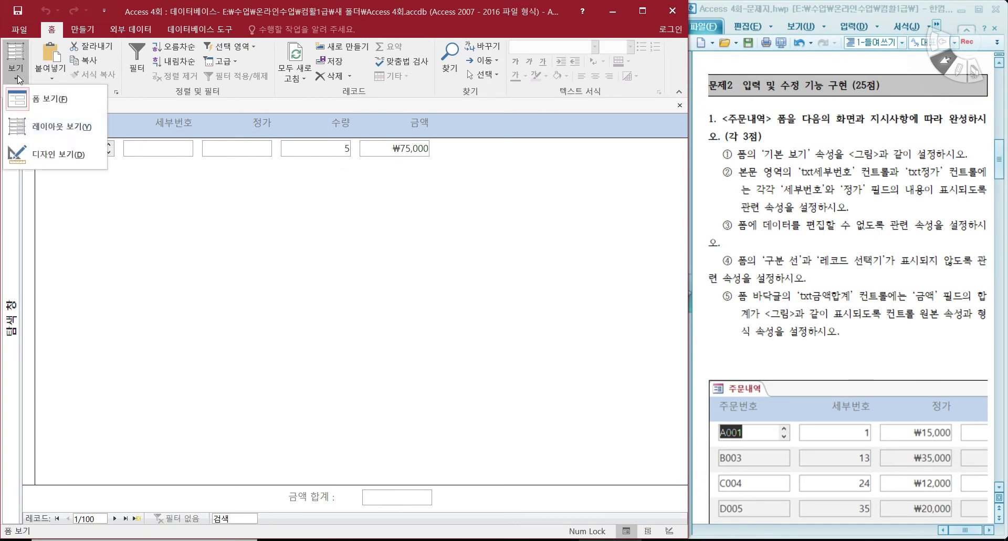
click(47, 166)
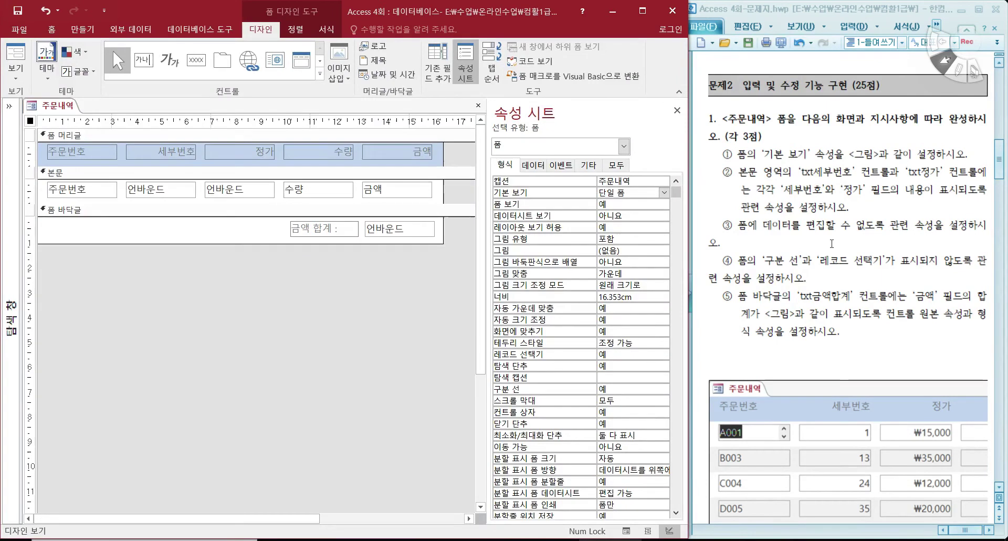
- Set the form's 기본 보기 property back to 연속 폼
click(664, 192)
click(628, 217)
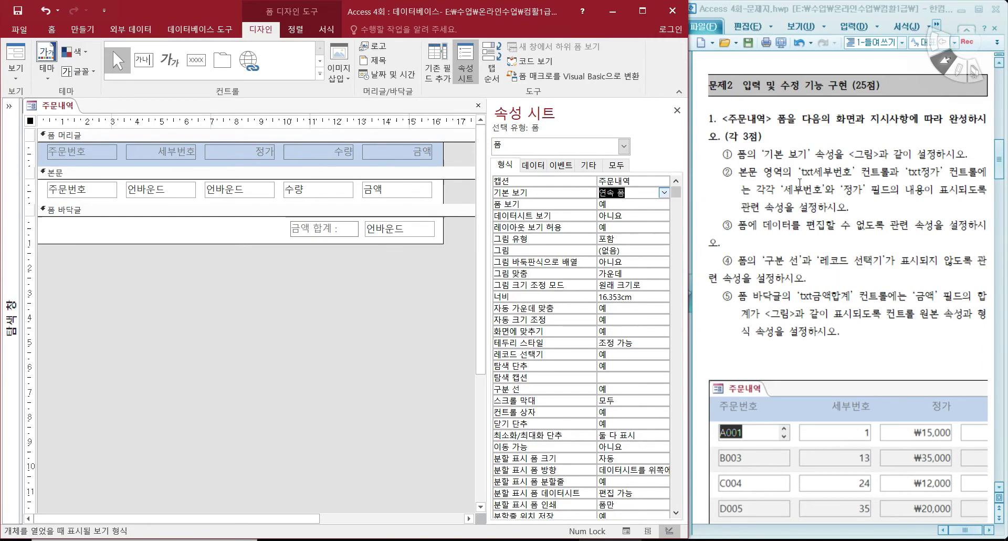
- Set the control source (컨트롤 원본) of the txt세부번호 text box in the 본문 section to the 세부번호 field
click(254, 176)
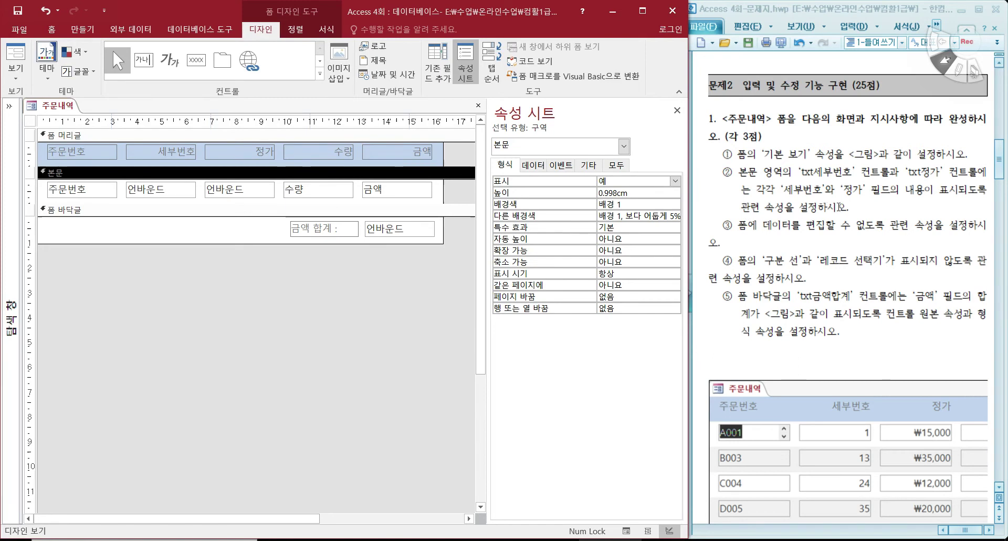
click(166, 197)
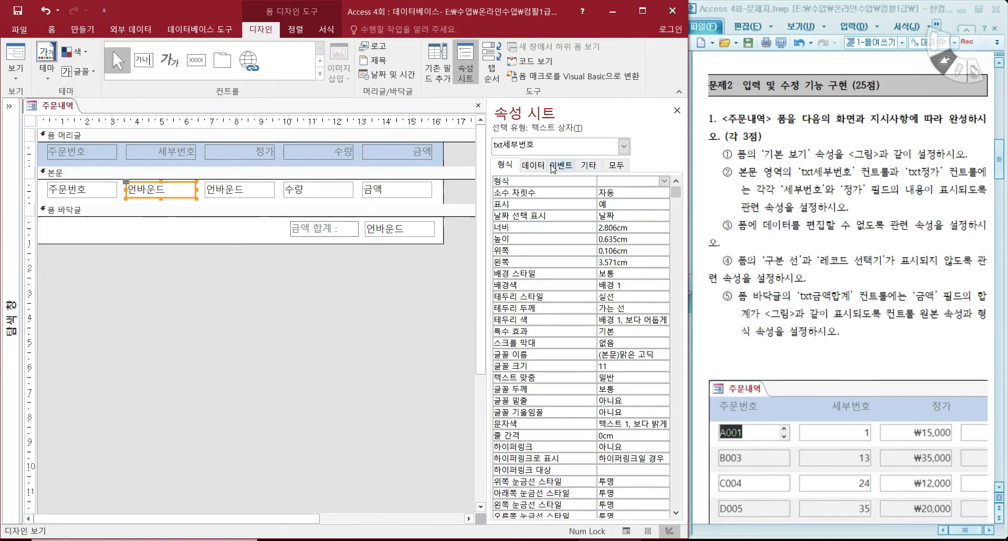
click(533, 165)
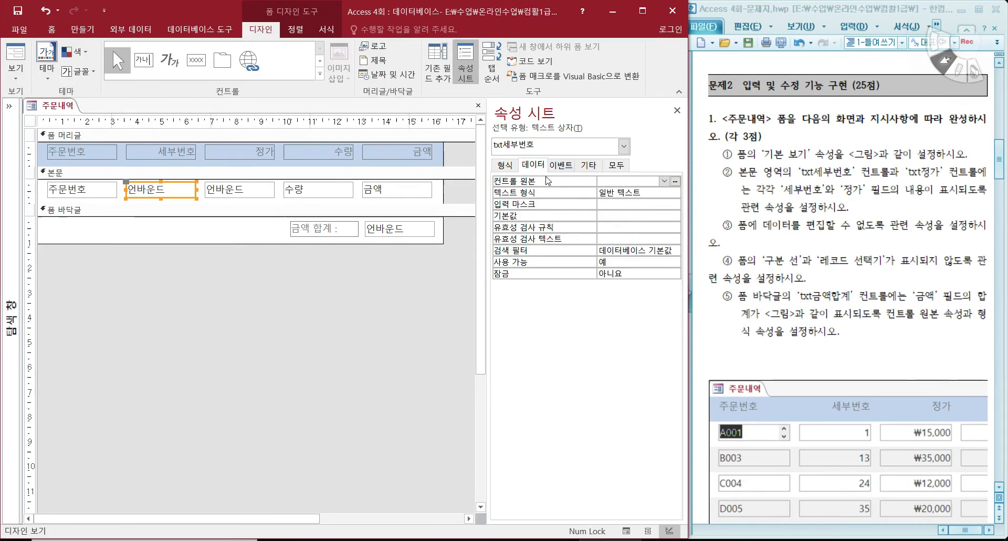
click(665, 181)
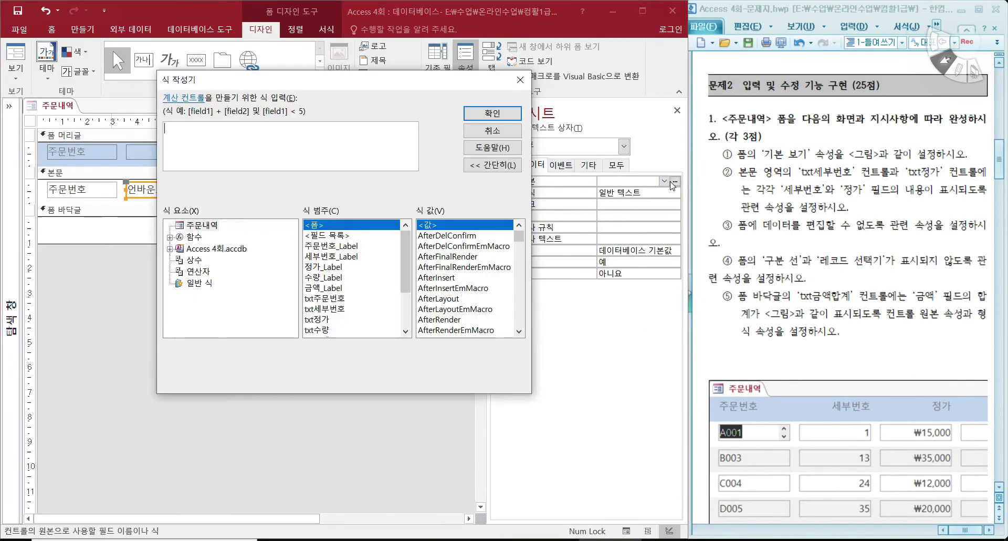
click(494, 133)
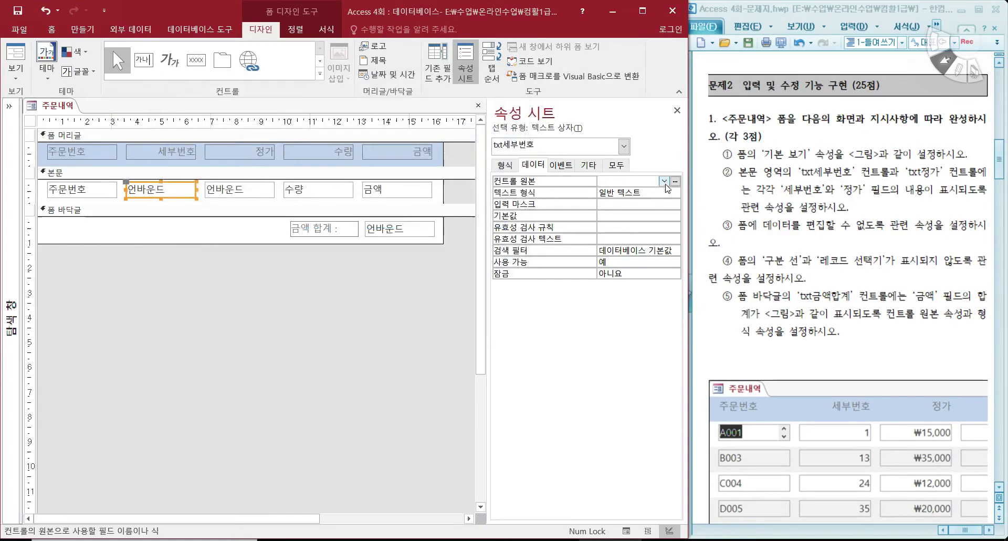
click(664, 181)
click(638, 204)
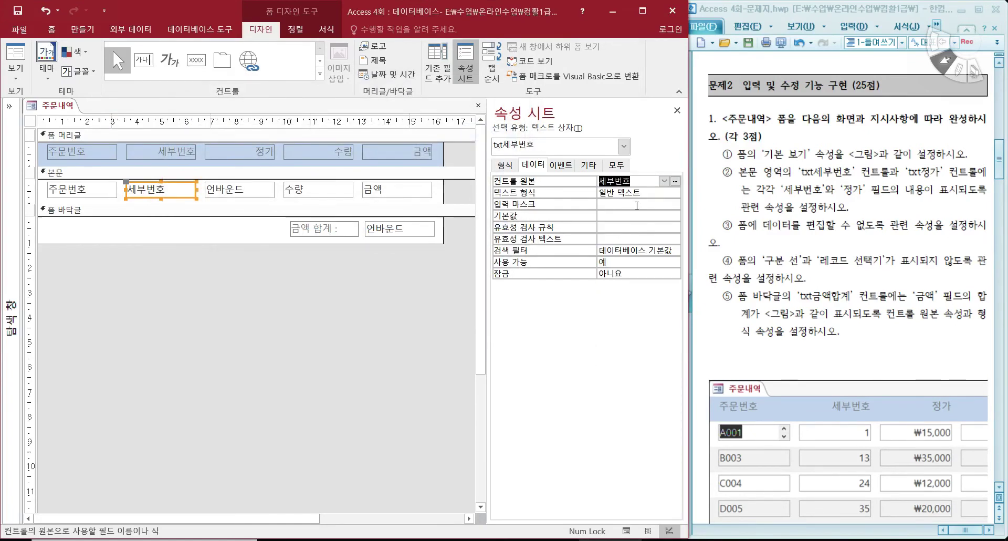
- Set the control source (컨트롤 원본) of the txt정가 text box in the 본문 section to the 정가 field
click(256, 190)
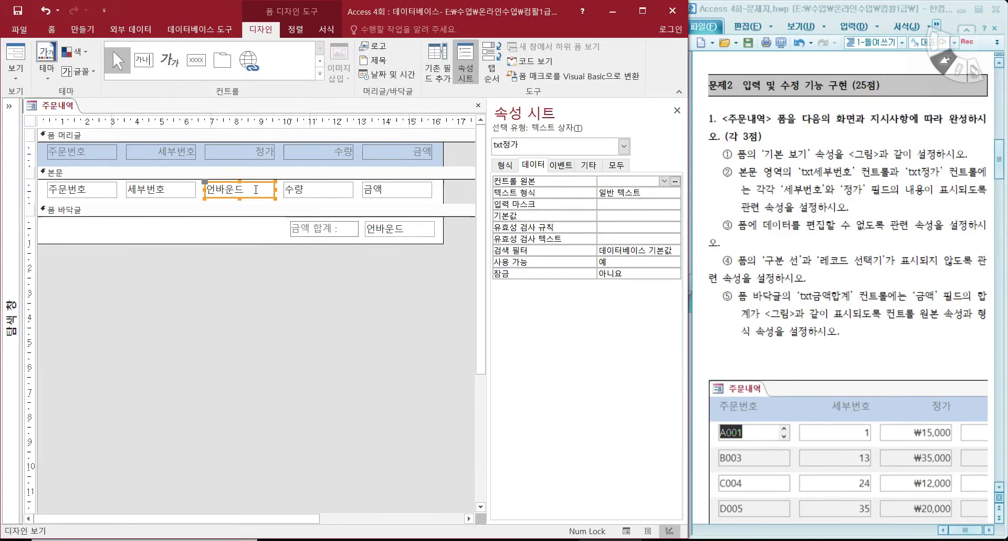
click(664, 181)
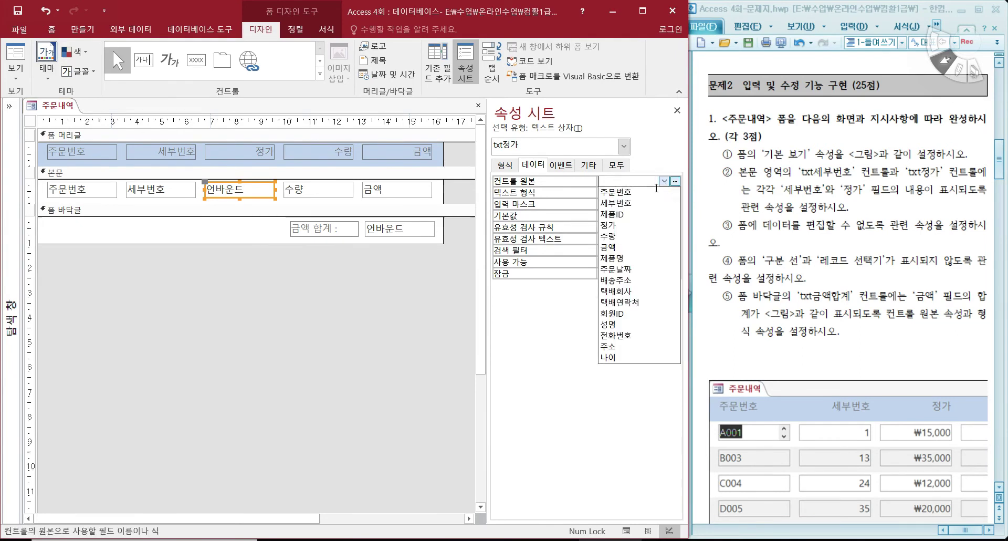
key(Escape)
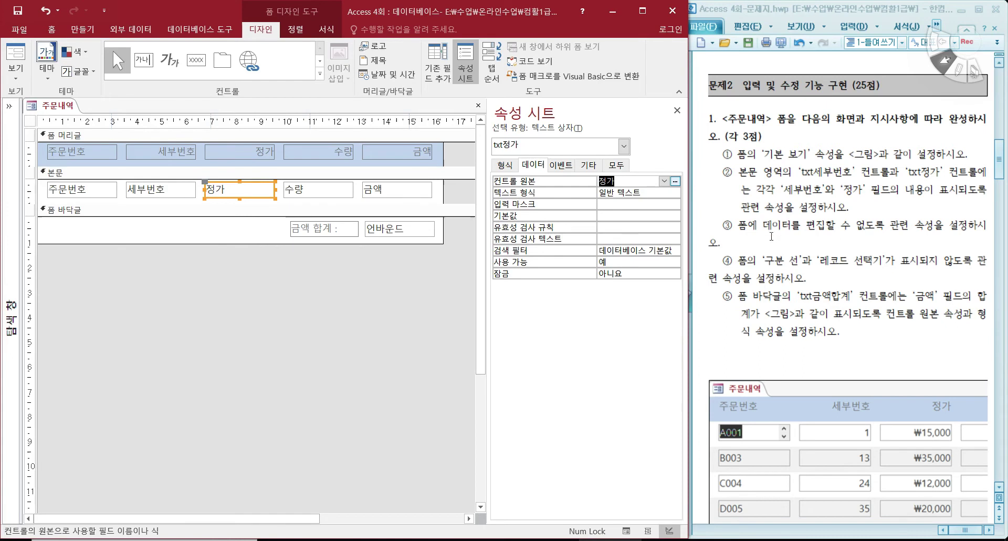
- Set the form's 편집 가능, 구분 선 and 레코드 선택기 properties to 아니요
click(30, 121)
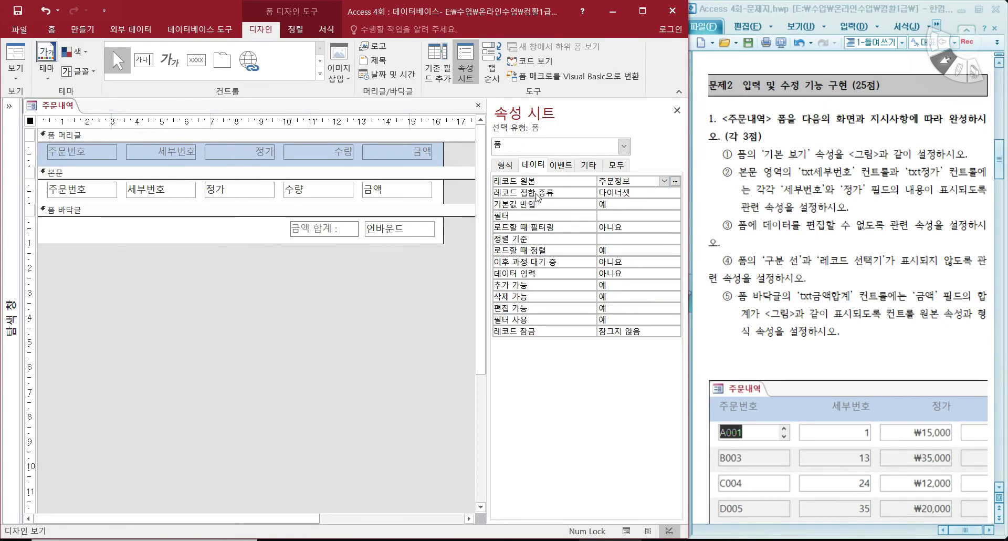
double_click(515, 311)
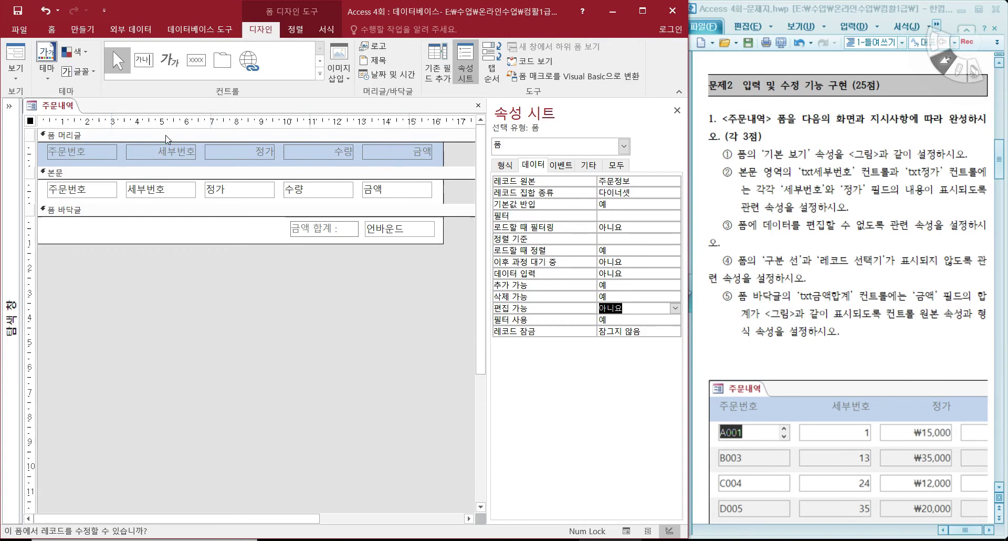
click(505, 165)
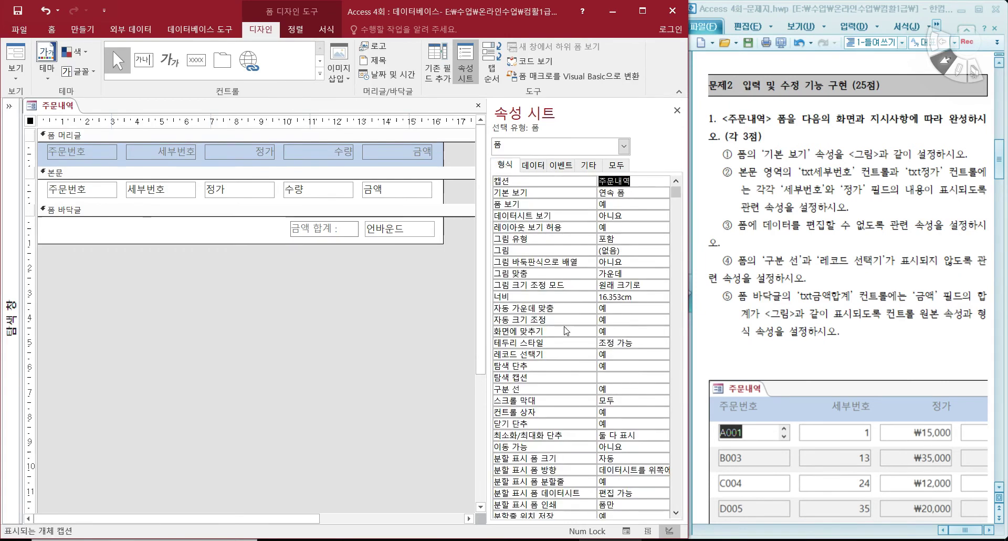
double_click(610, 389)
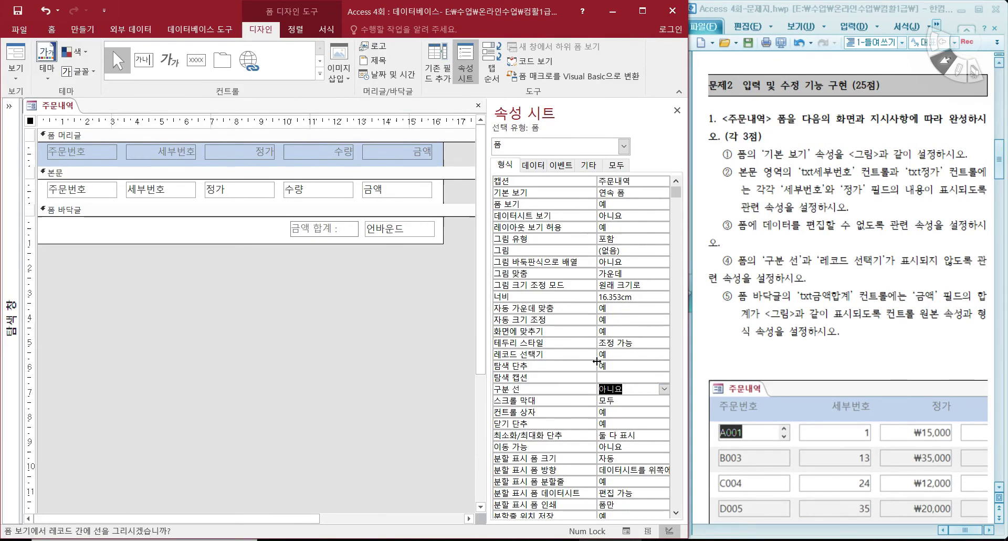
double_click(614, 354)
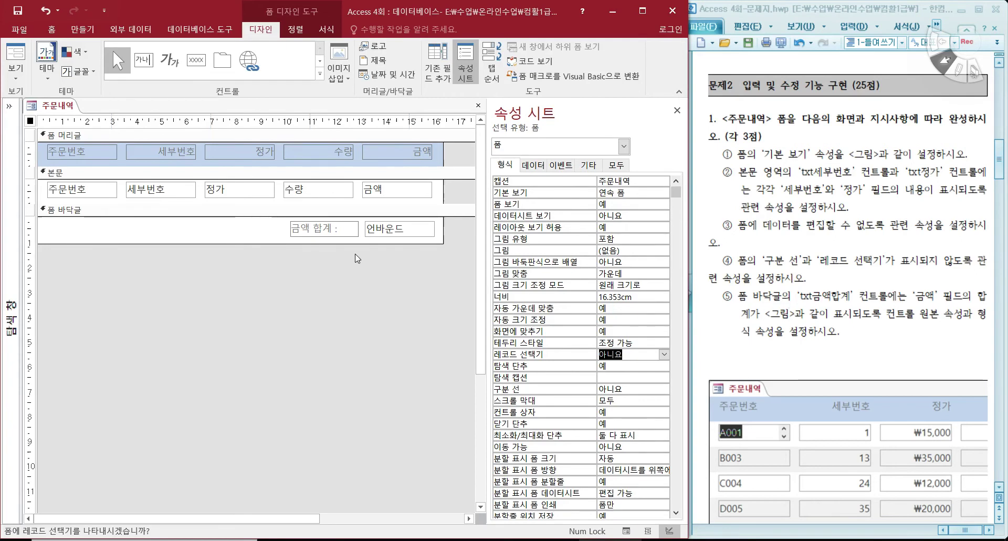
- Switch to the HWP exercise document and narrow the 주문내역 form picture until the 금액 column and footer total fit on the page
click(422, 231)
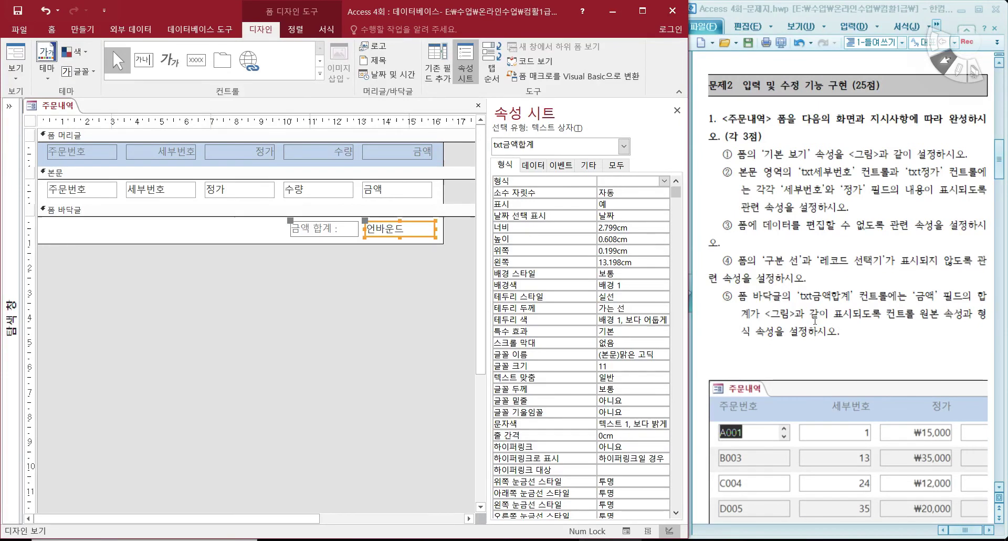
scroll(807, 318, down, 4)
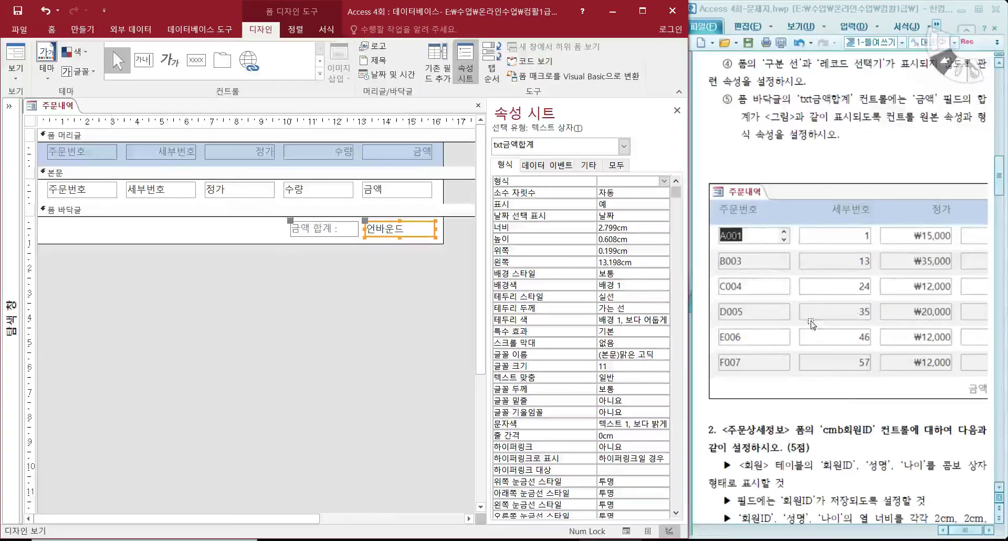
click(854, 331)
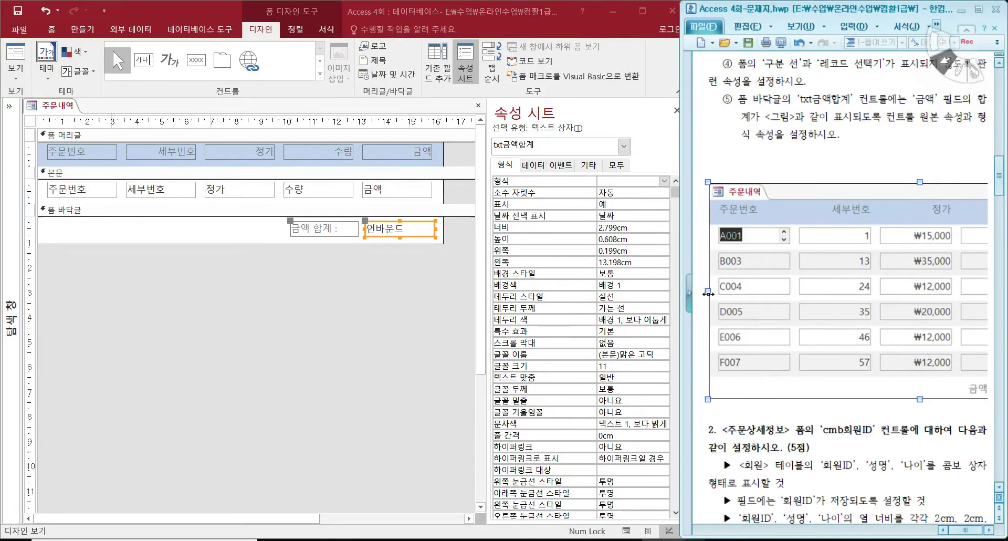
drag(802, 293, 802, 293)
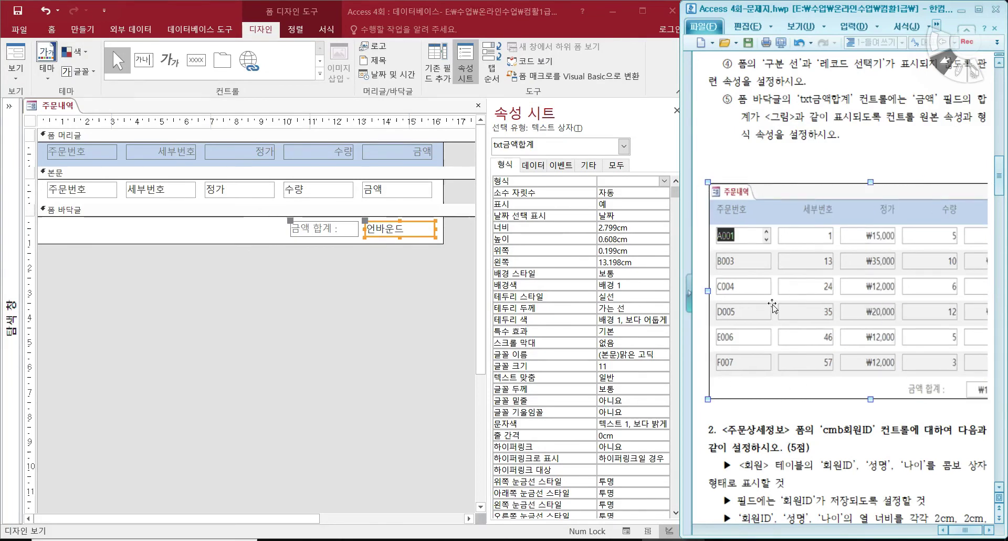
drag(708, 291, 775, 290)
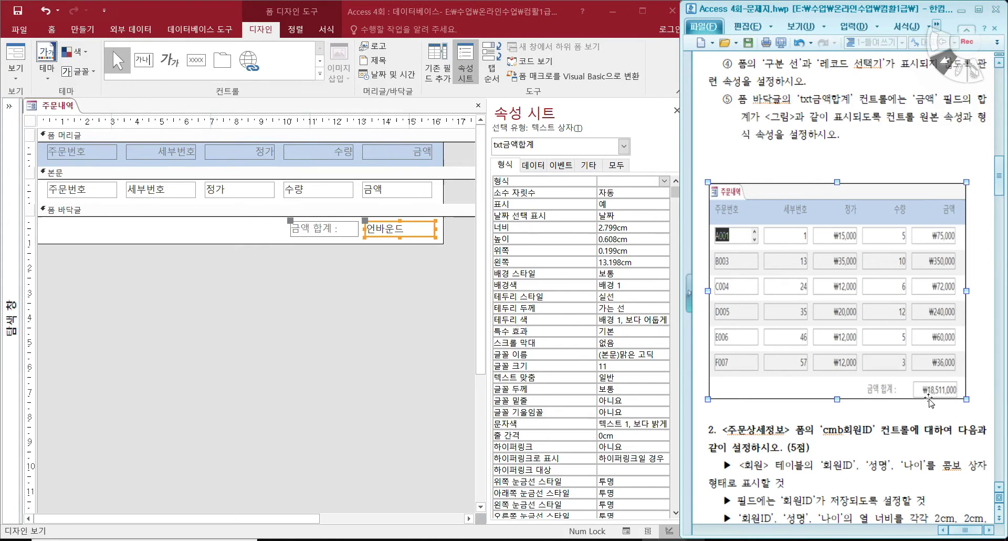
- Enter =sum(금액) in the txt금액합계 text box of the Access form's footer and set its 형식 property to 통화
click(385, 230)
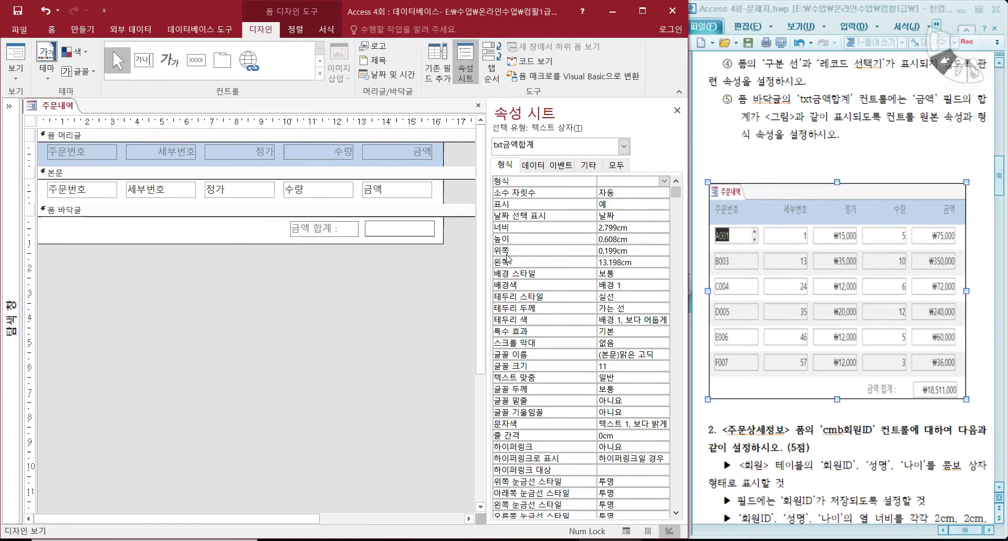
text(ㄴ)
text(sum)
text((금애)
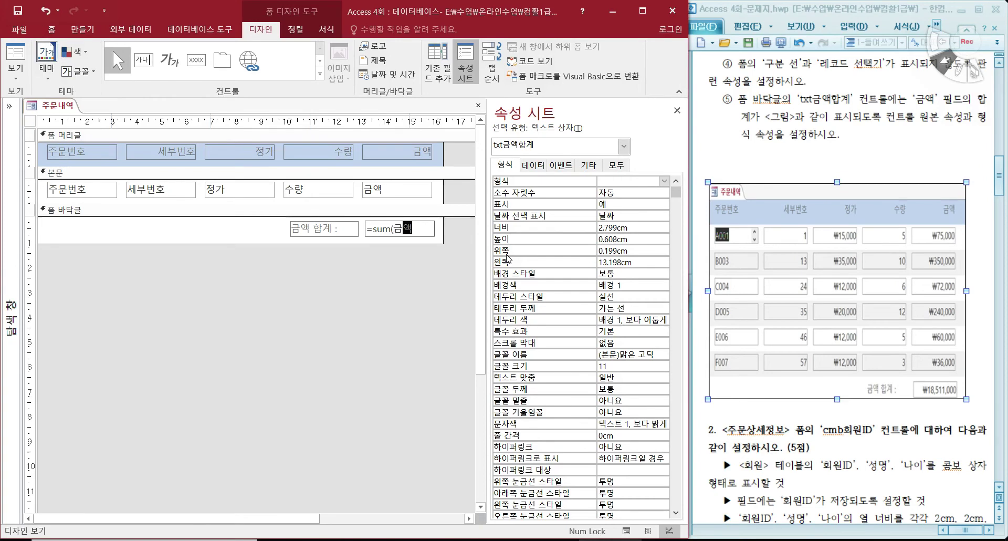
text())
key(Return)
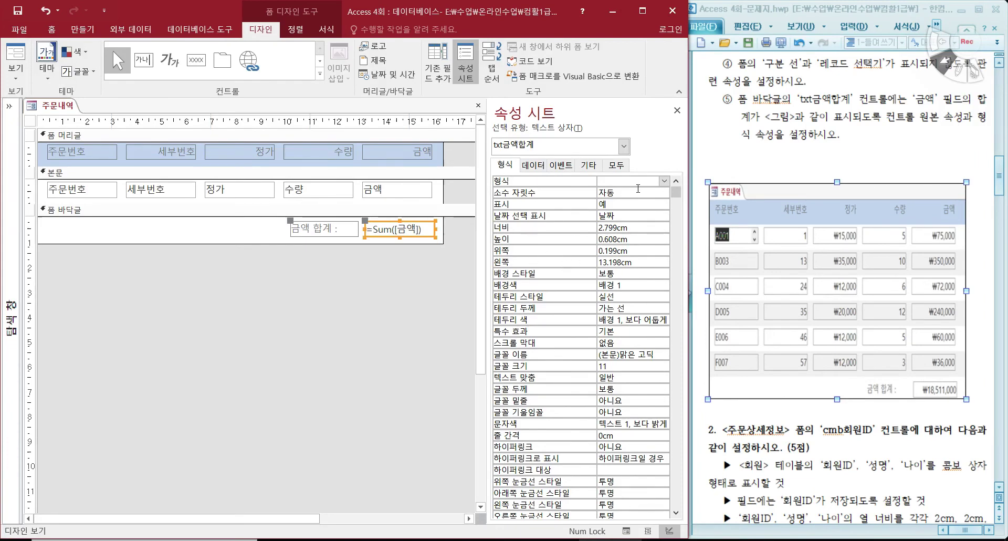
click(665, 181)
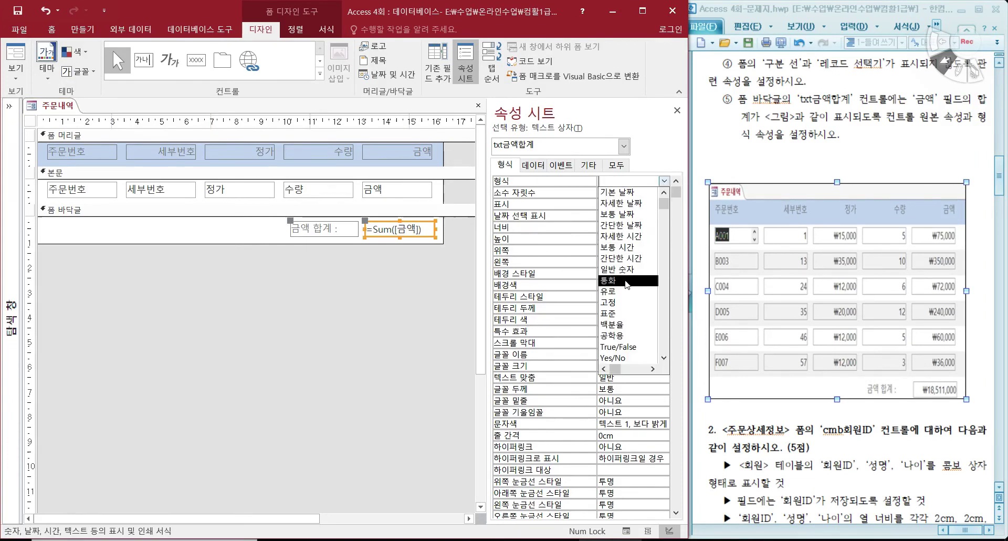
click(626, 281)
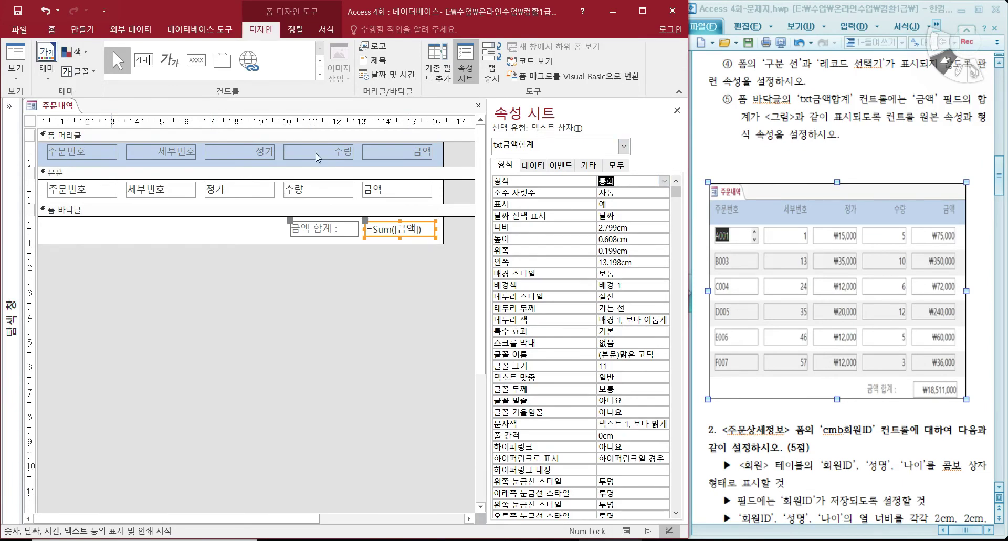
- Check the 주문내역 form's records and footer total in form view, and return to design view
click(12, 55)
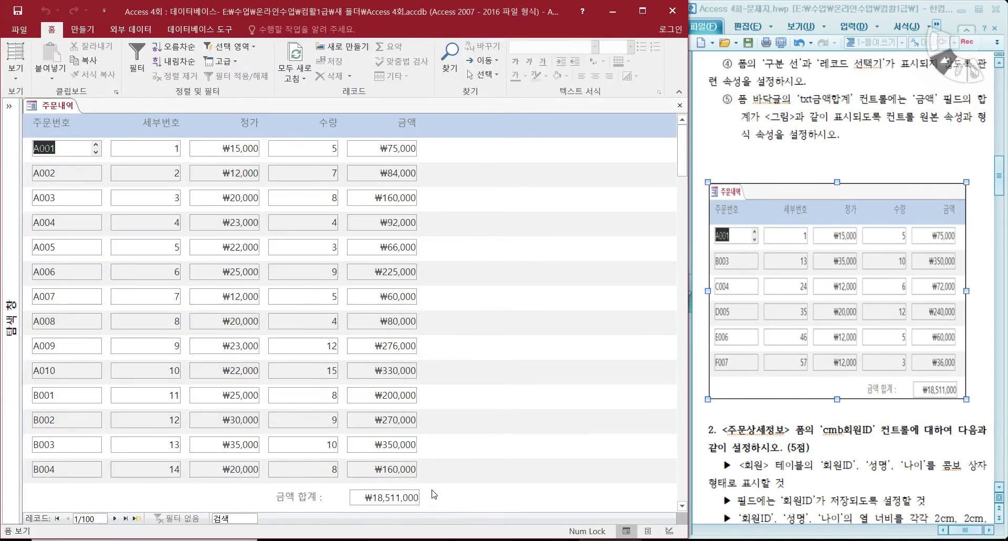
click(16, 74)
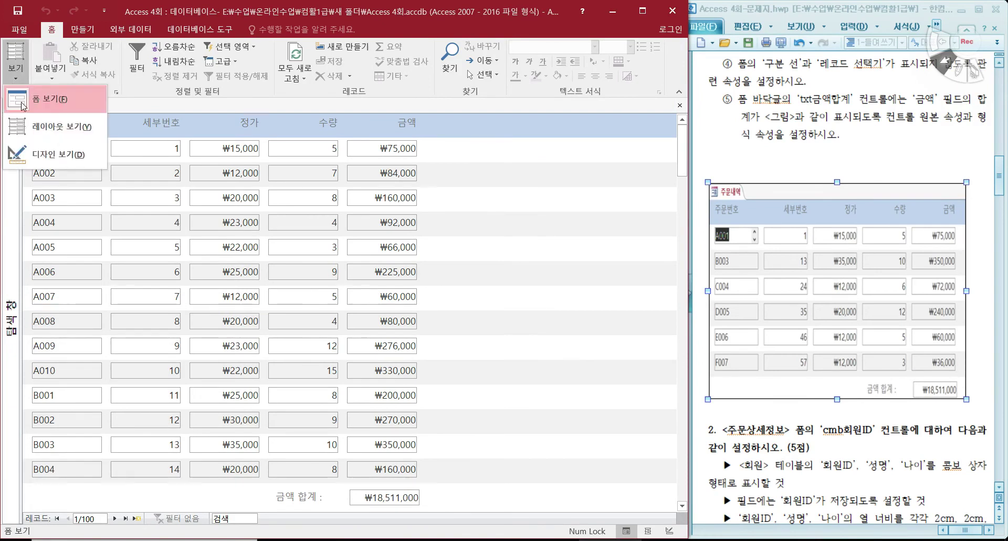
click(44, 156)
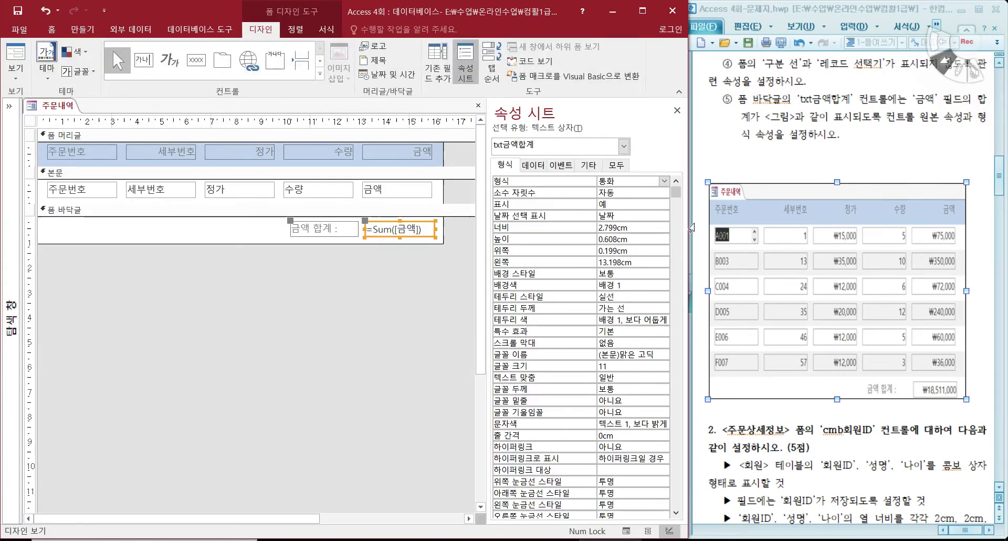
click(333, 276)
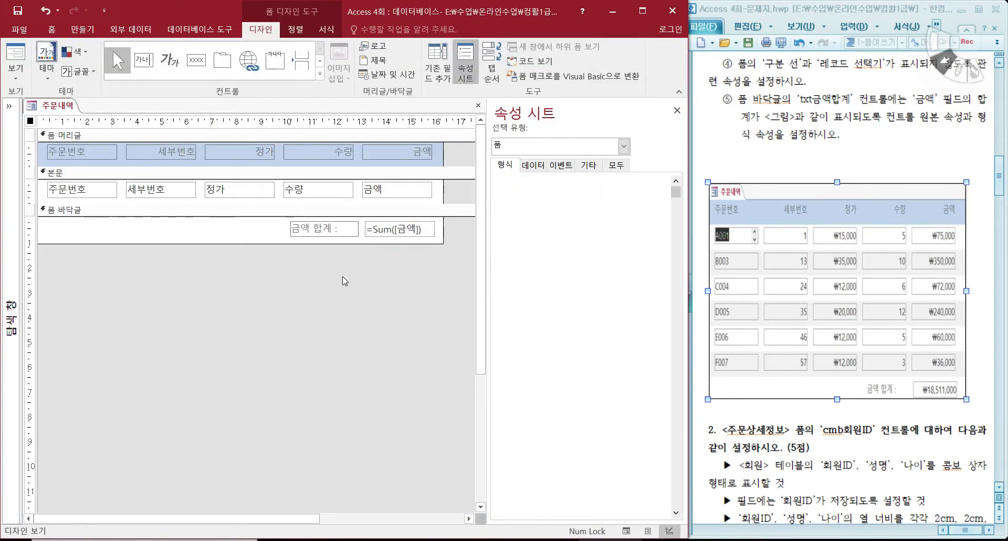
- Save the 주문내역 form and close it
click(21, 11)
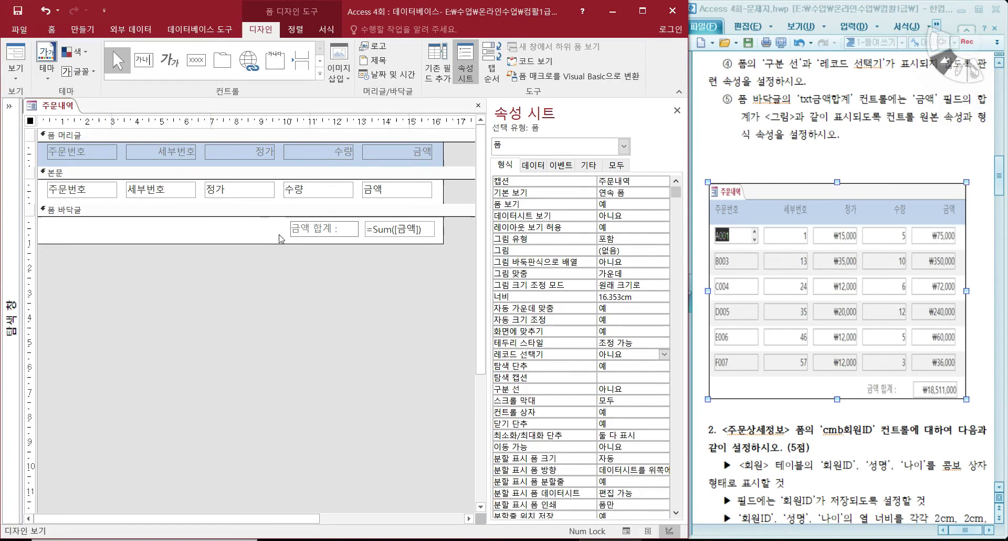
scroll(765, 382, down, 3)
scroll(765, 382, down, 1)
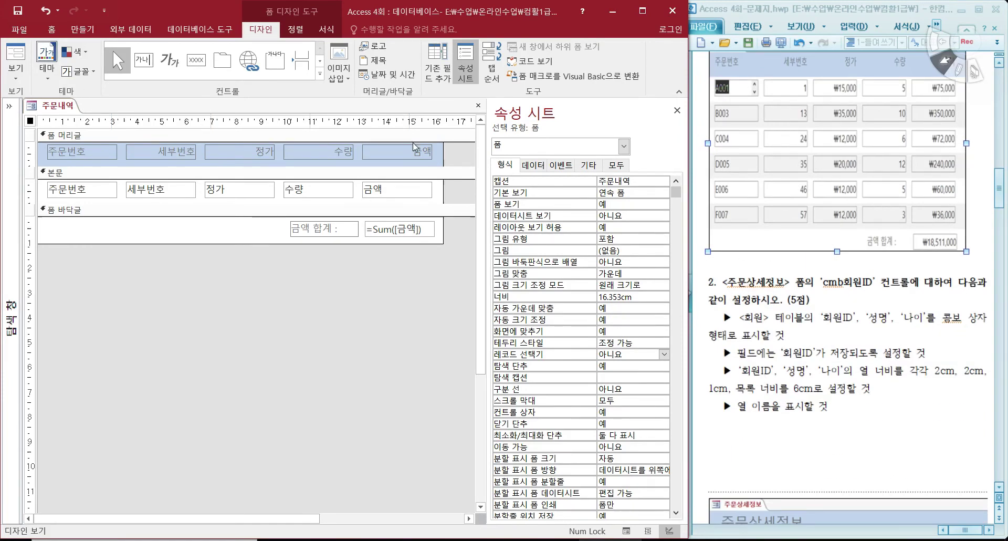
click(478, 105)
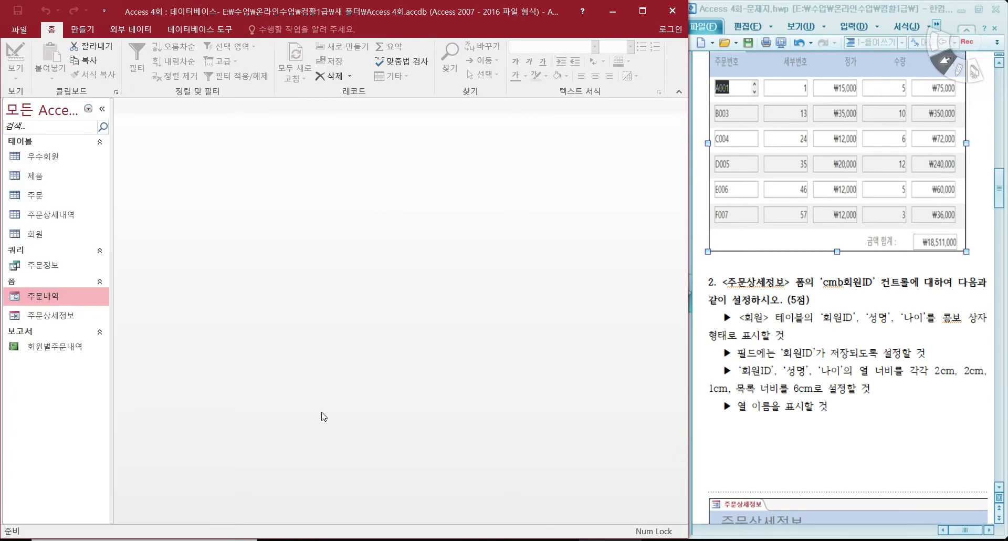
- Open the 주문상세정보 form in design view and change its cmb회원ID text box to a combo box (콤보 상자)
right_click(63, 318)
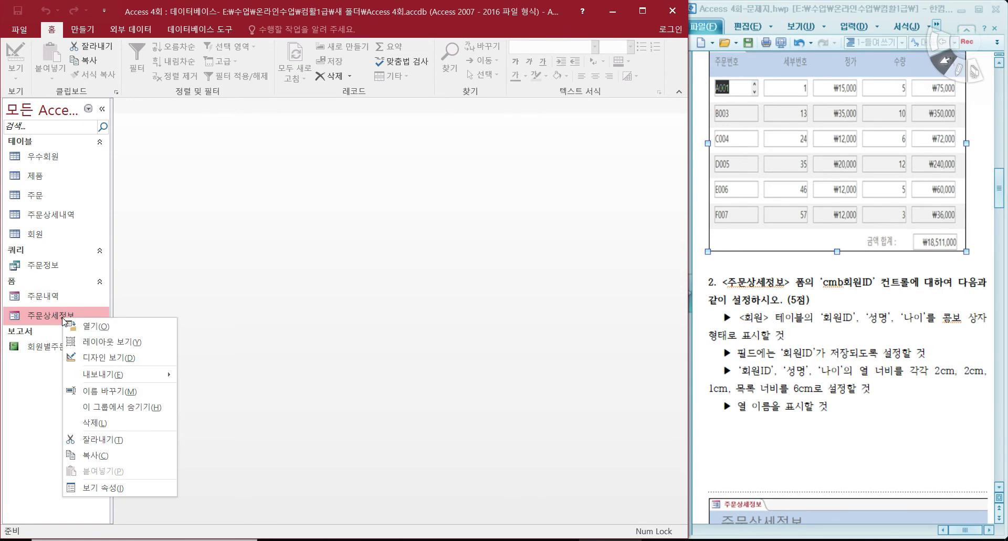
click(102, 357)
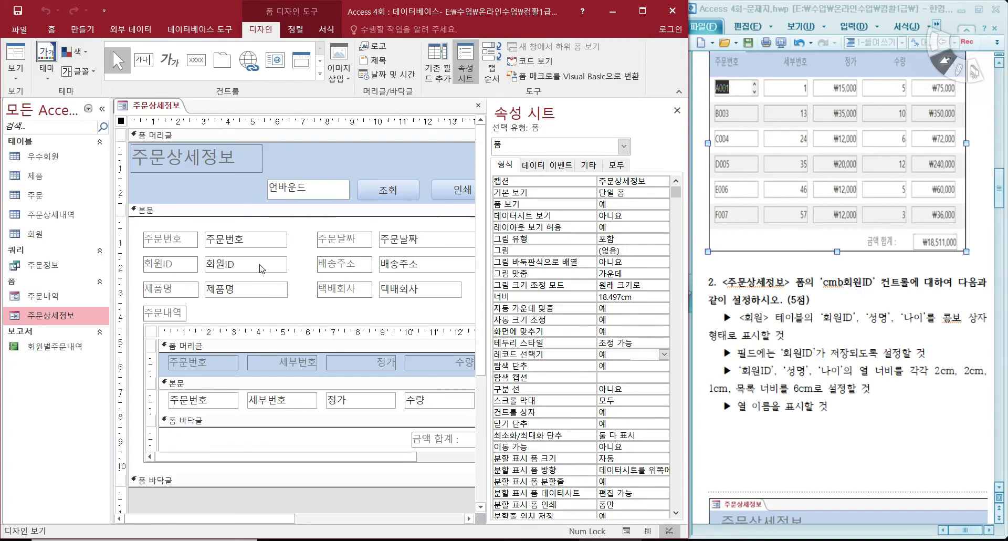
click(272, 270)
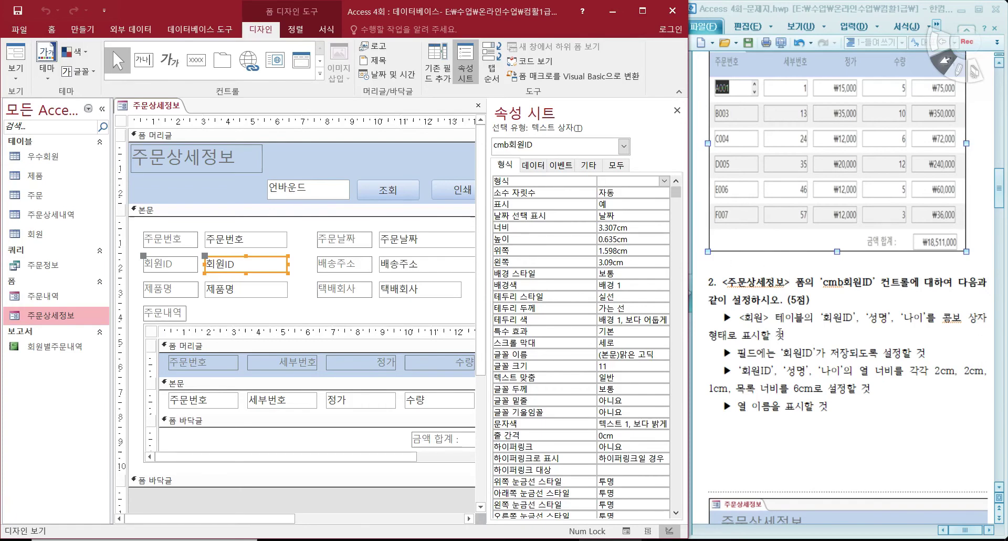
scroll(771, 342, down, 2)
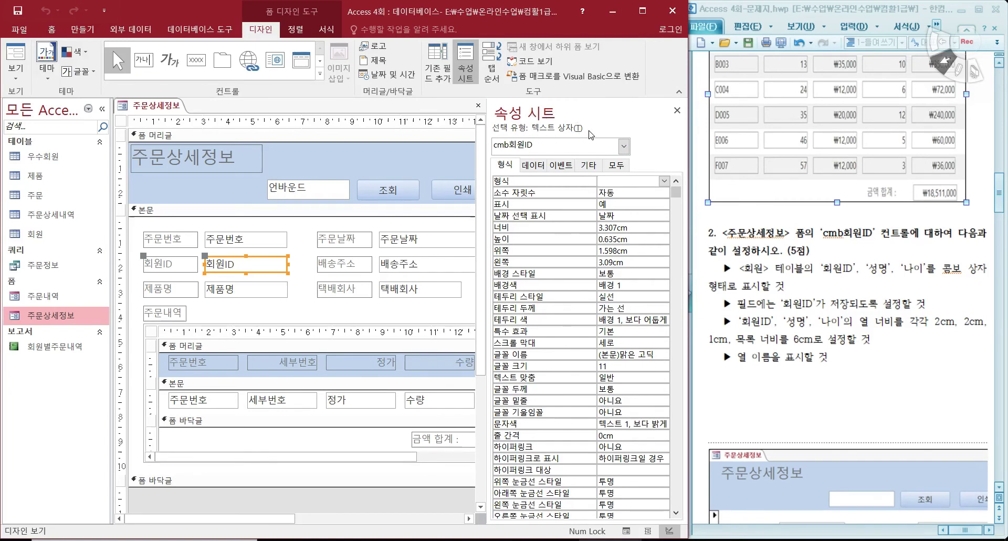
drag(951, 269, 726, 291)
click(932, 288)
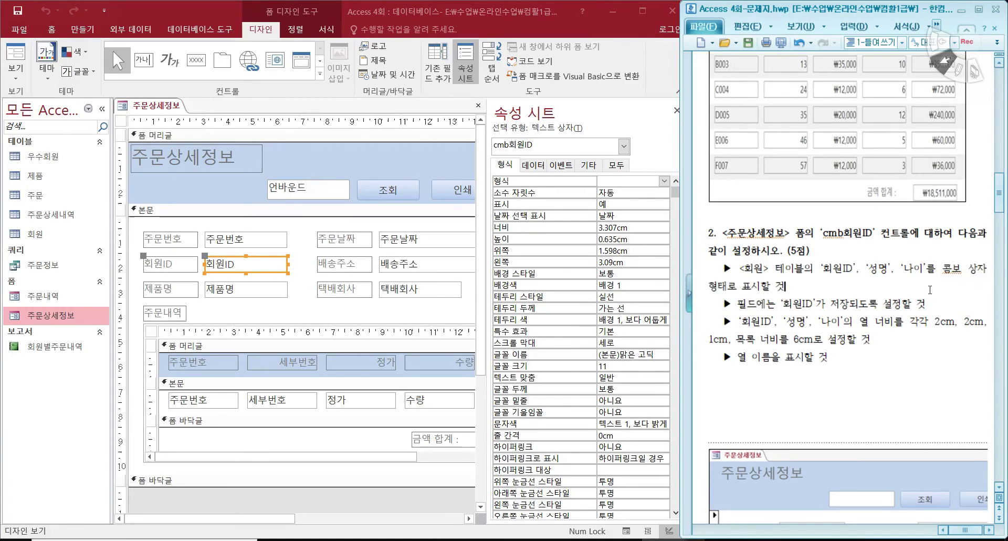
right_click(276, 261)
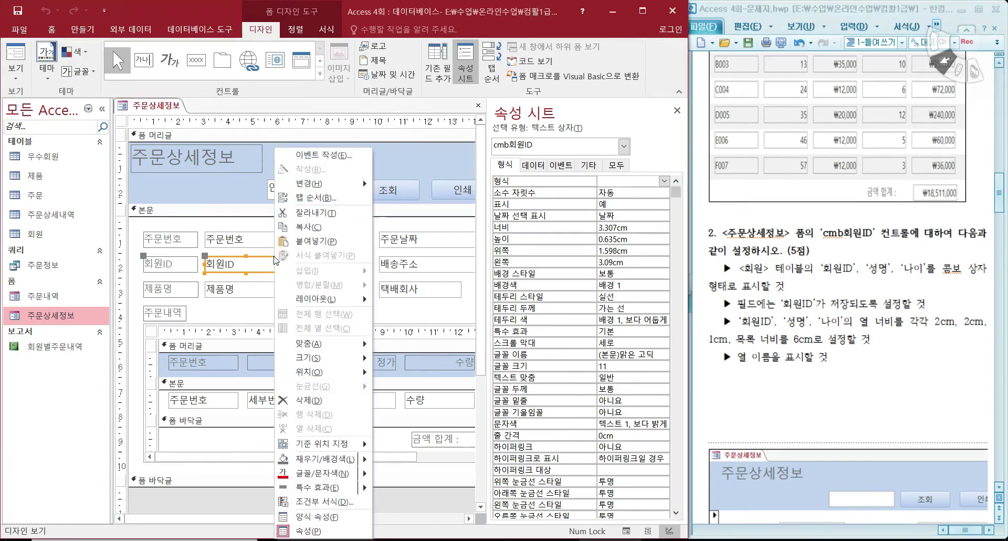
mouse_move(320, 183)
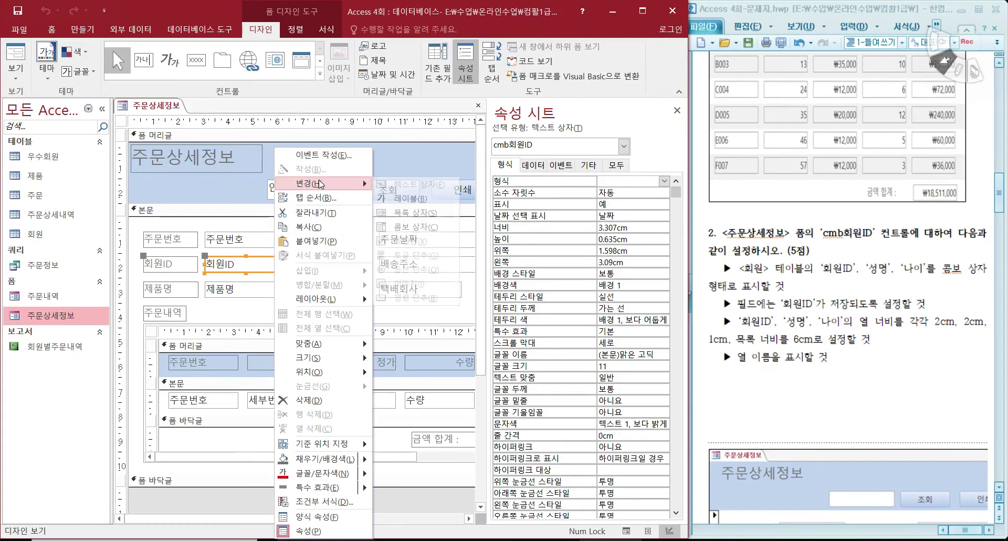
click(419, 232)
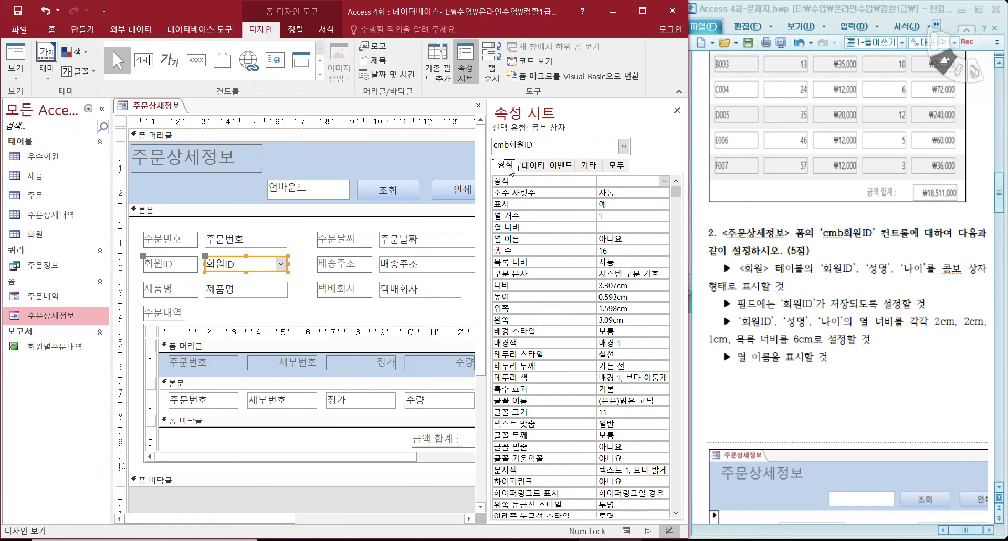
- Start the query builder for the 행 원본 property of cmb회원ID and add the 회원 table
click(533, 165)
click(506, 166)
click(526, 167)
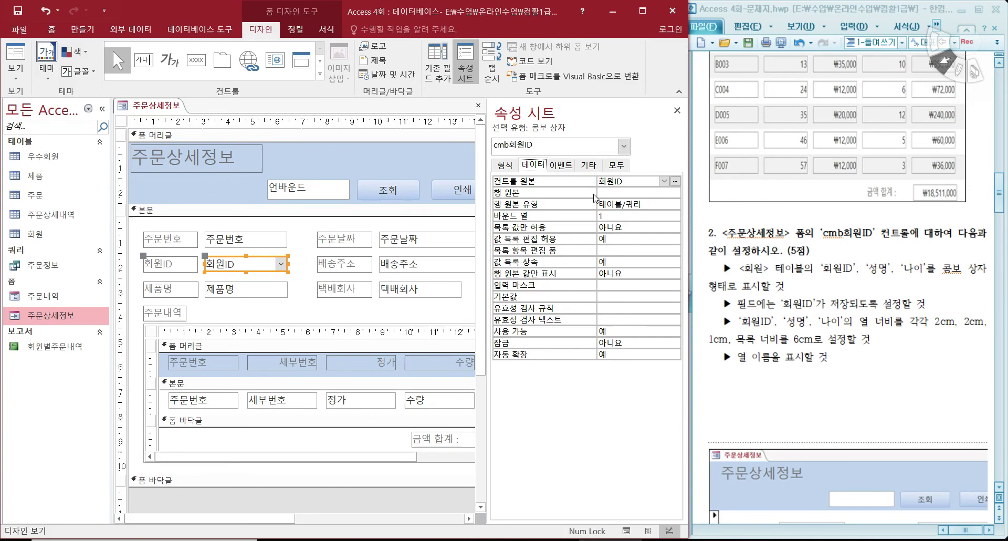
click(612, 193)
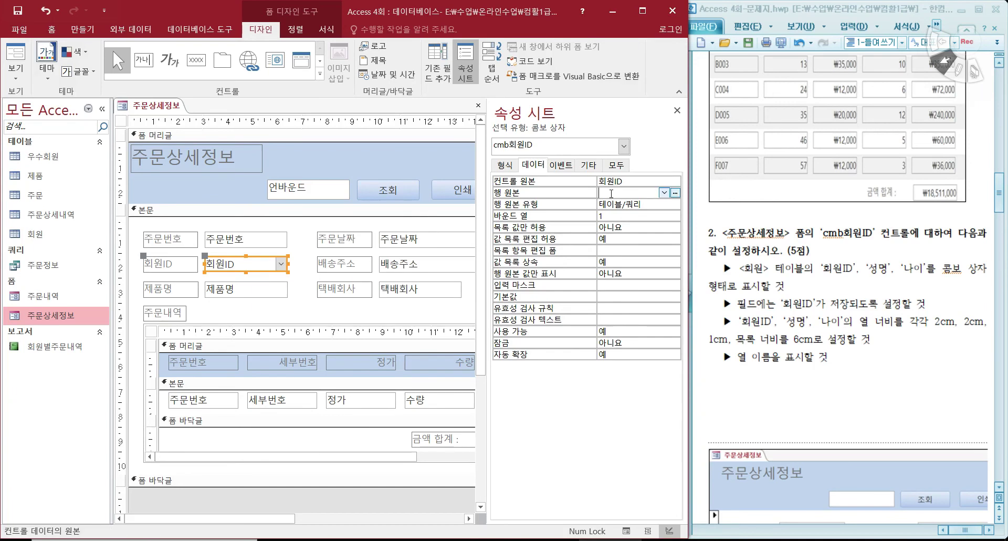
click(675, 193)
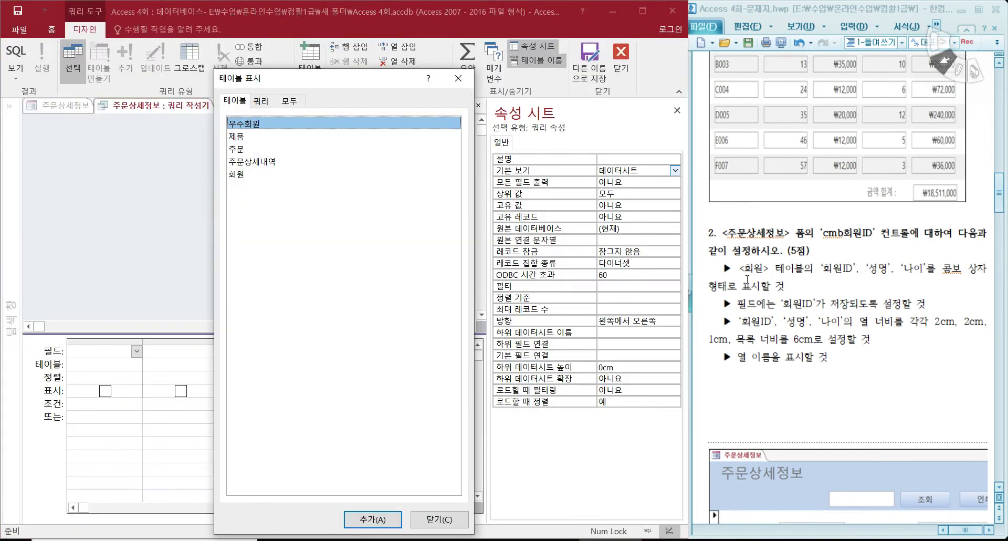
double_click(239, 174)
click(458, 78)
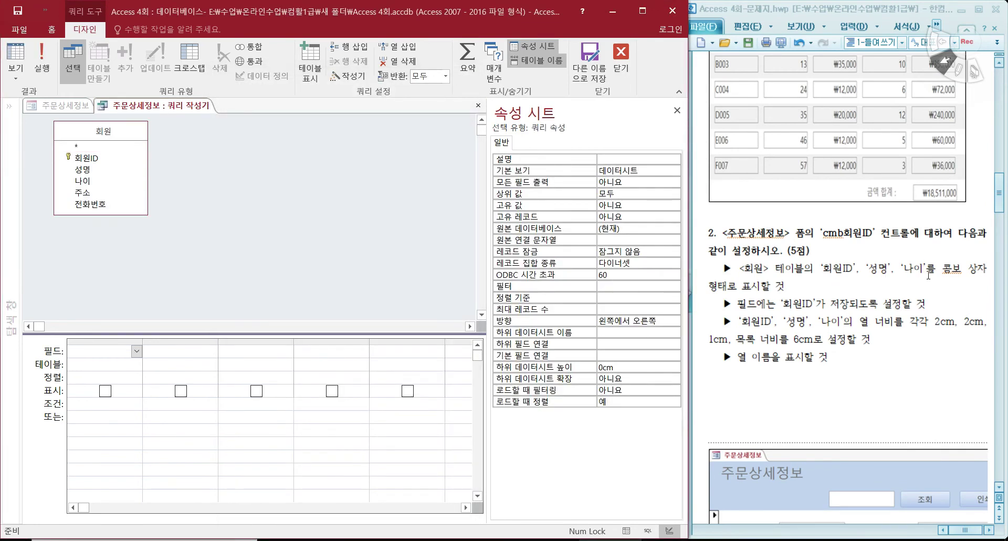
- Add the 회원ID, 성명 and 나이 fields to the row source query, and close the query builder saving the SQL changes
double_click(97, 158)
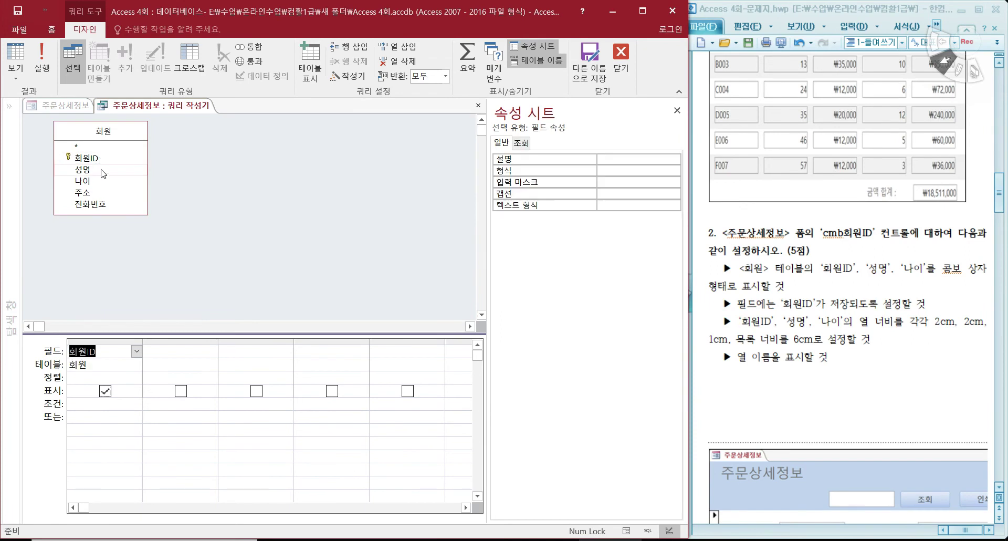
double_click(84, 169)
double_click(83, 181)
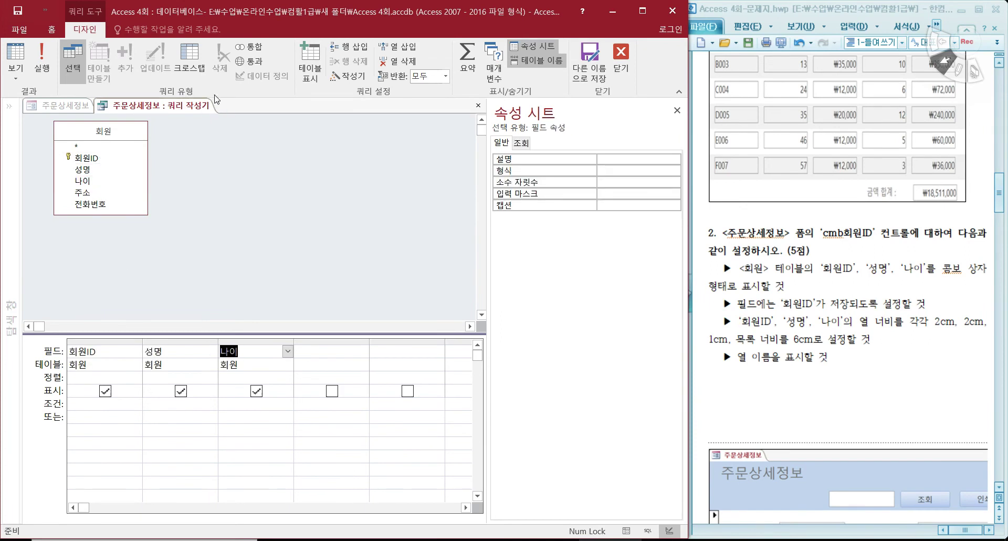
click(478, 106)
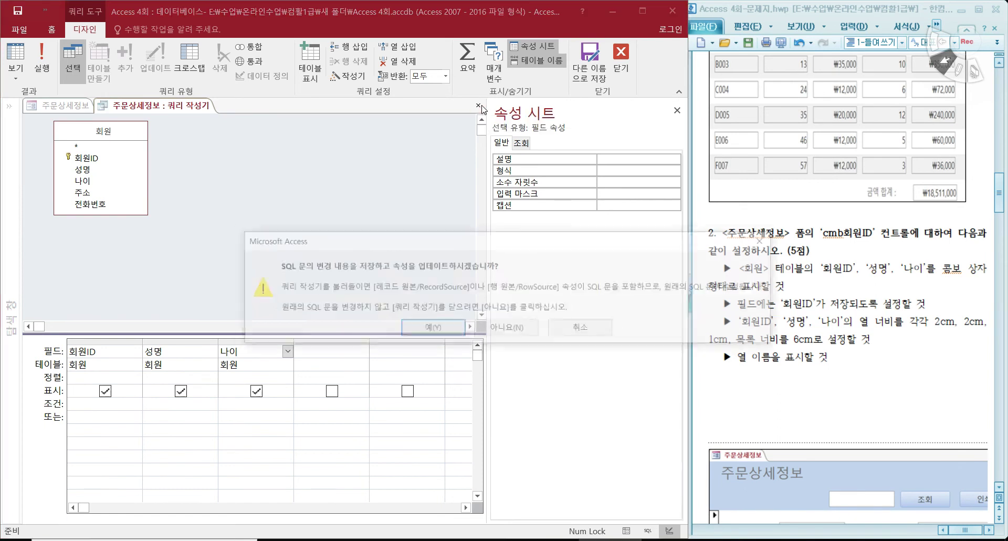
click(439, 330)
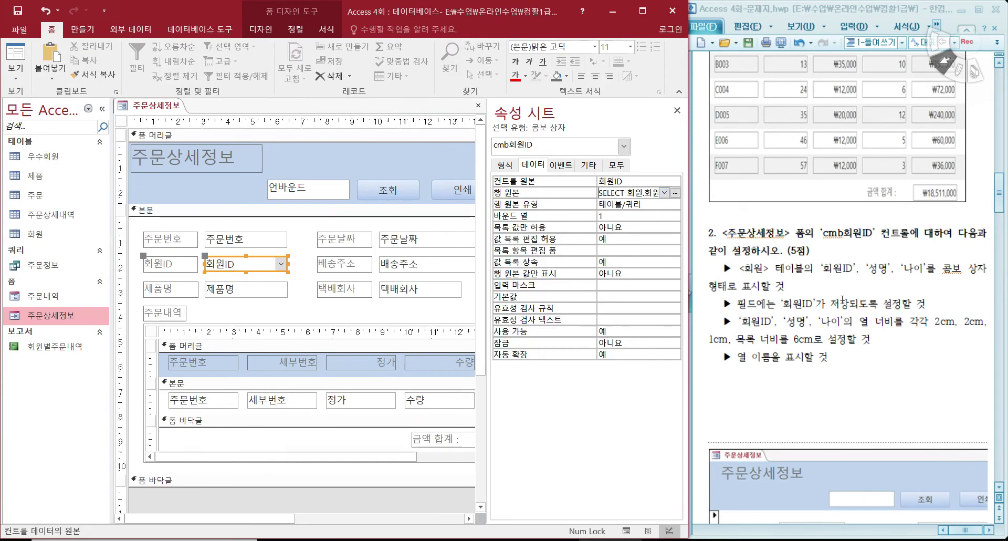
- Set the column count (열 개수) of the cmb회원ID combo box to 3 for the required fields
drag(828, 272, 895, 270)
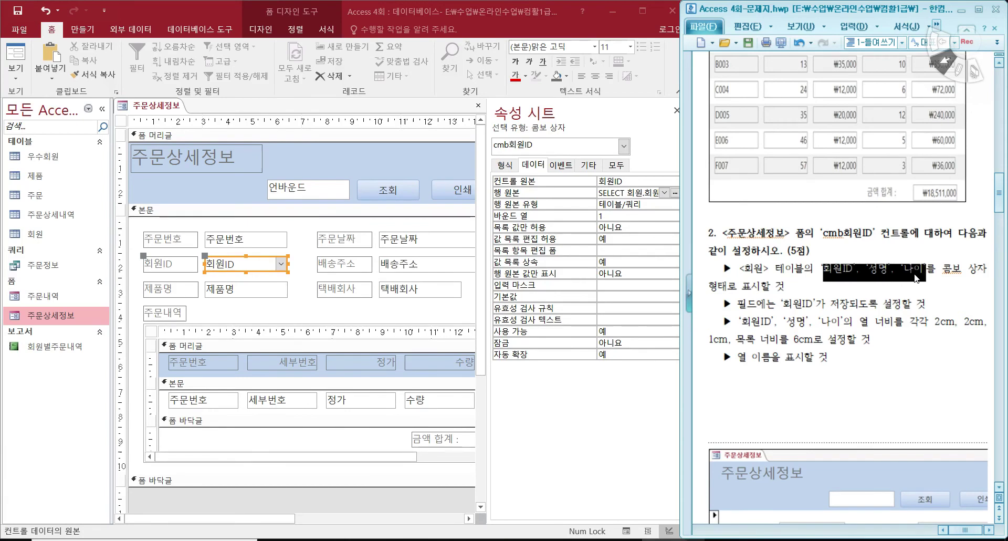
click(509, 168)
click(509, 168)
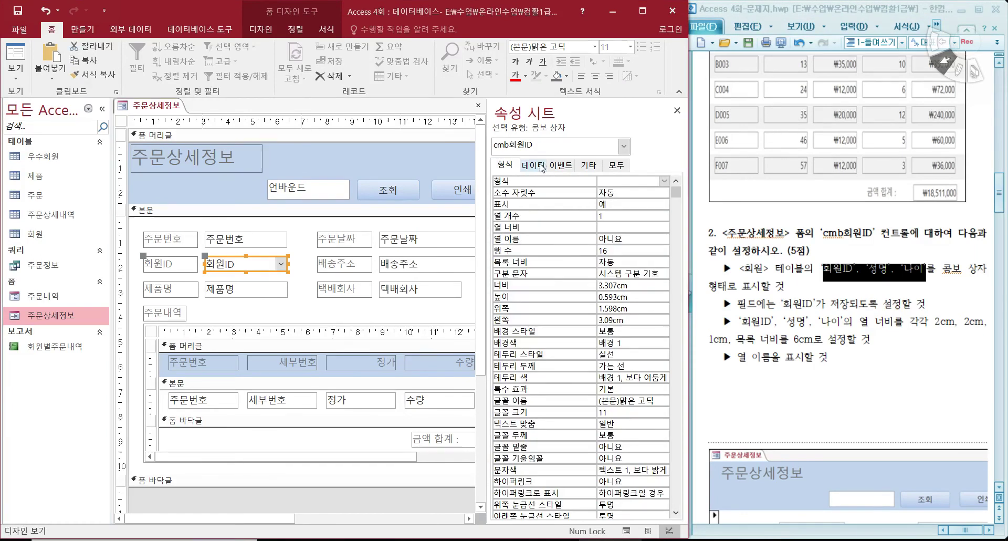
click(558, 220)
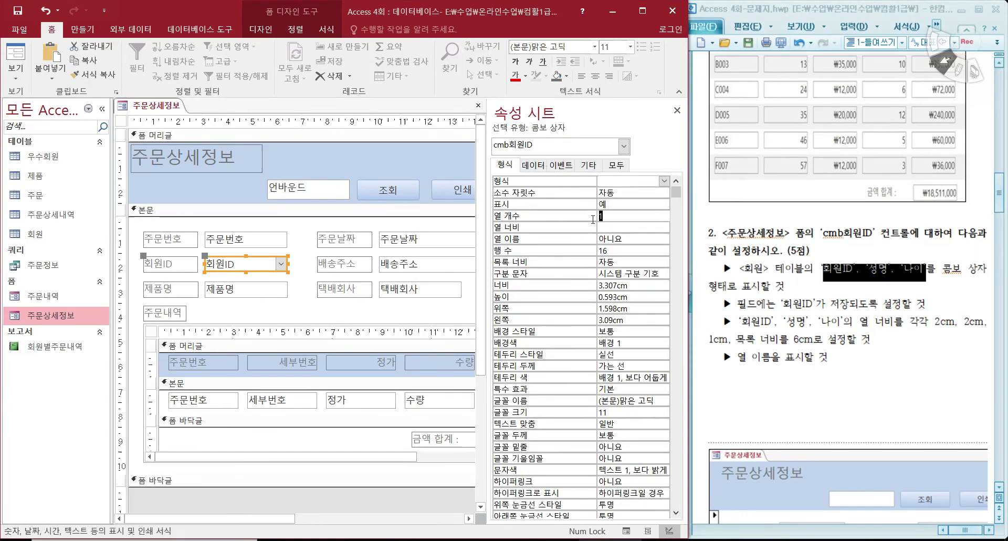
text(3)
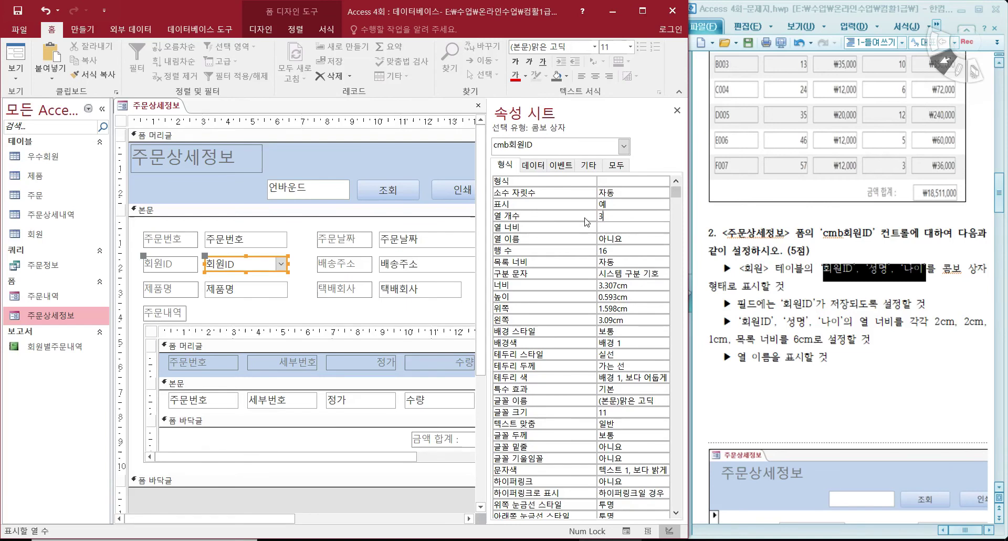
- Check the 바운드 열 property of cmb회원ID against the requirement that 회원ID is stored in the field
click(786, 267)
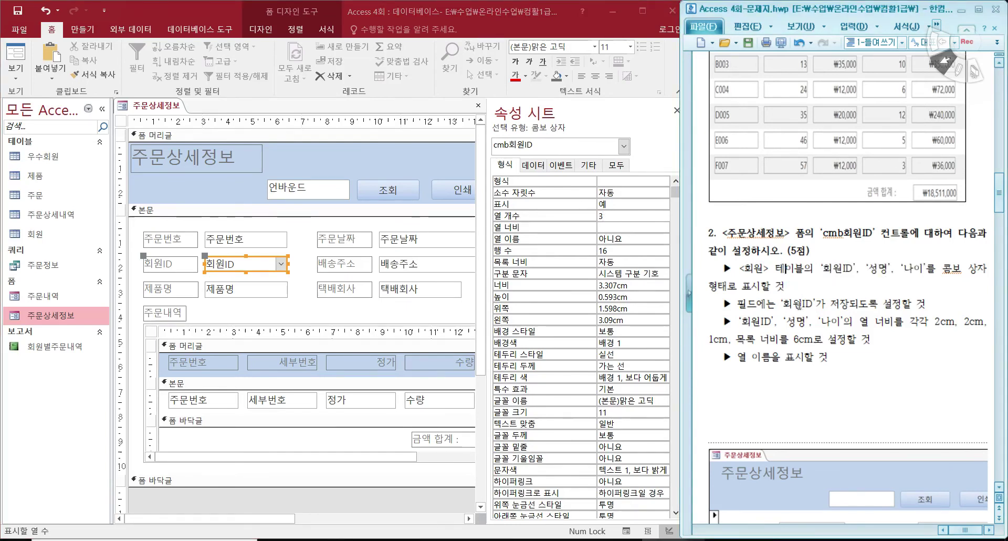
drag(787, 304, 847, 304)
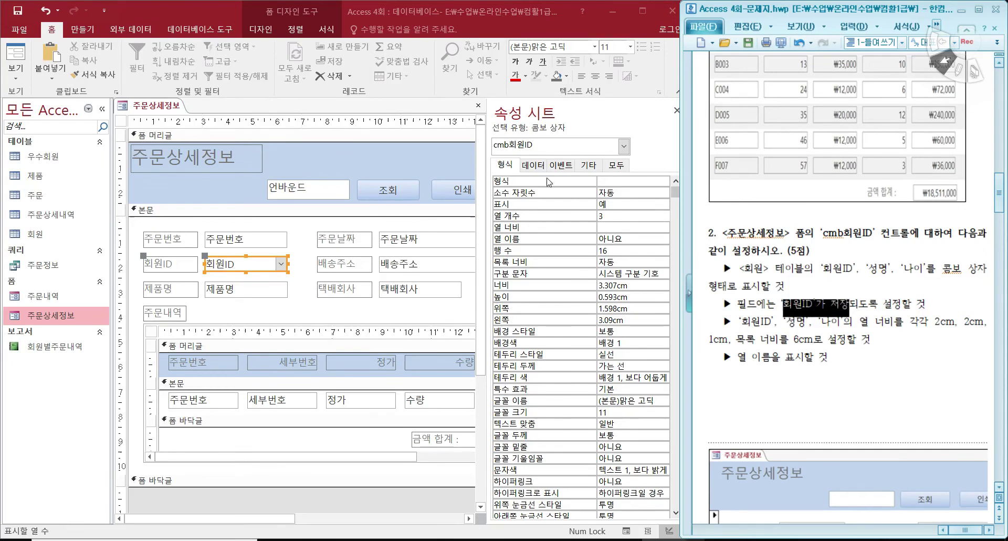
click(533, 166)
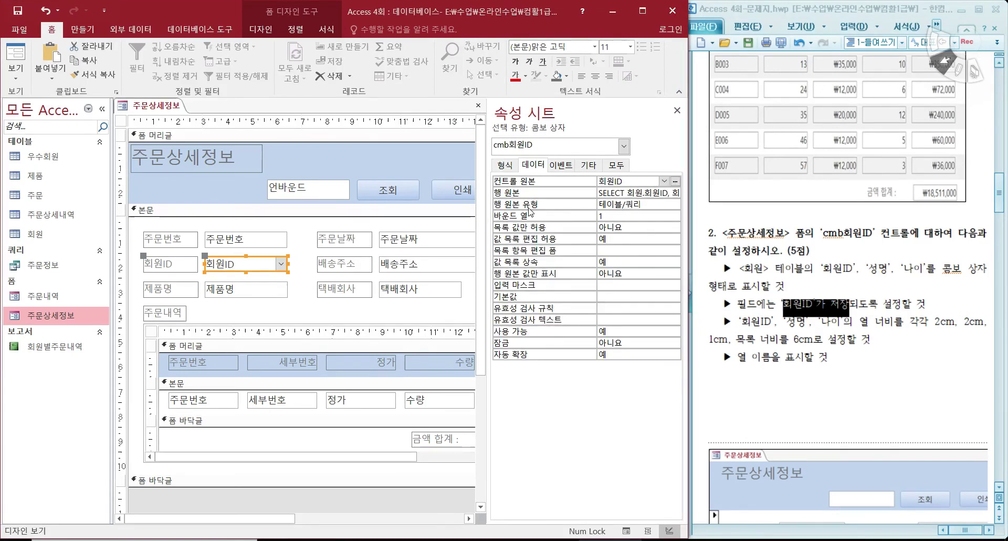
click(610, 217)
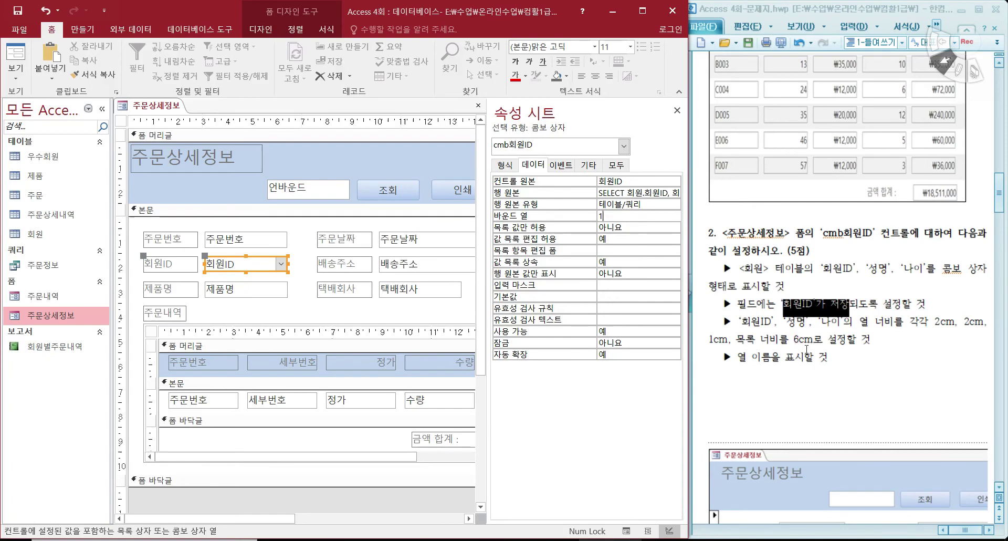
- Set the 목록 너비 of cmb회원ID to 6cm and its 열 너비 to 2cm;2cm;1cm
click(504, 166)
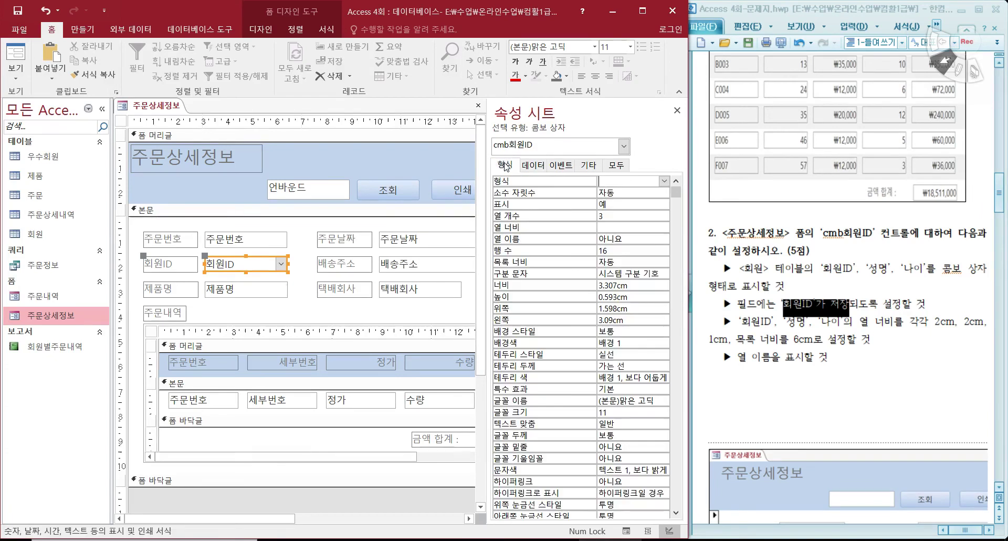
drag(644, 269, 601, 269)
double_click(604, 261)
text(6)
key(Return)
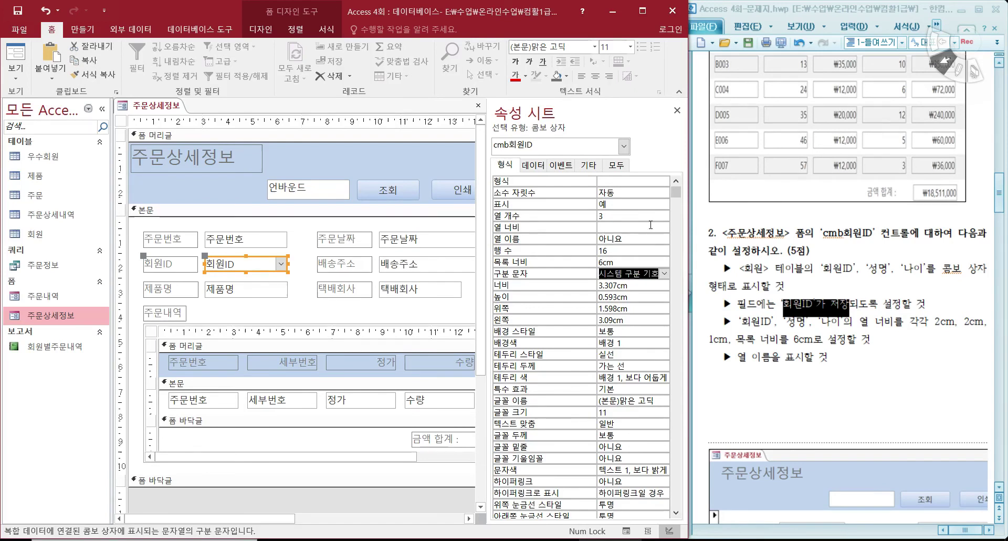
click(631, 228)
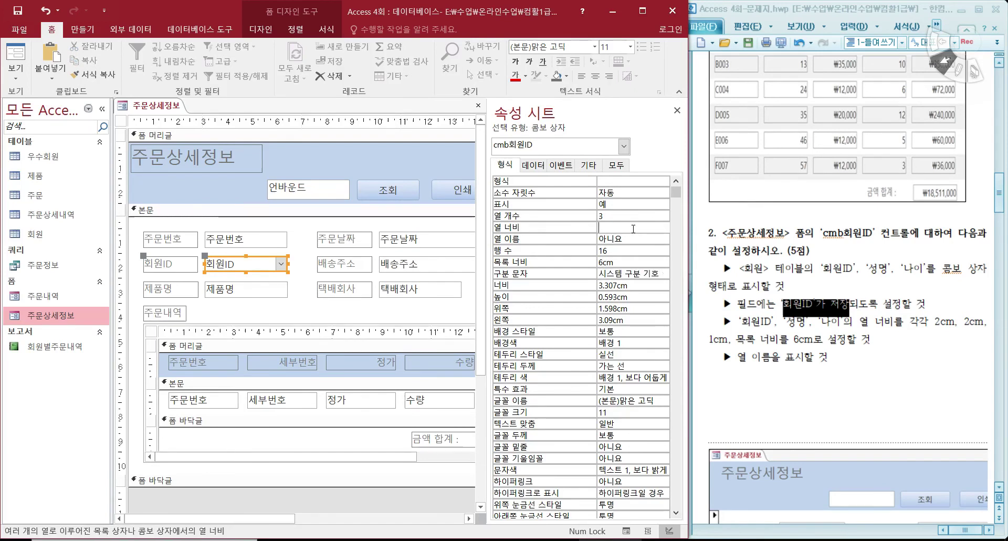
text(2;2;1)
key(Return)
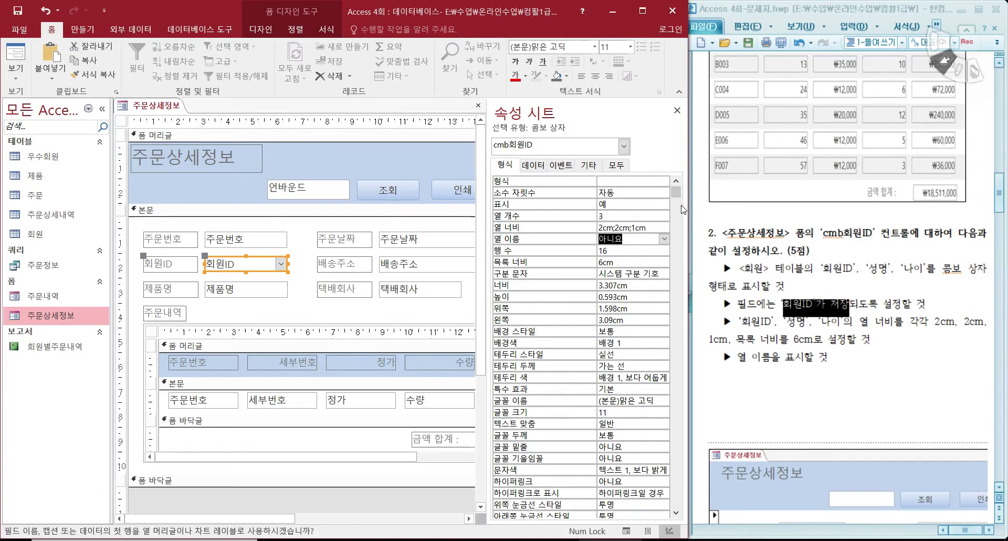
- Set the 열 이름 property of cmb회원ID to 예 and save the 주문상세정보 form
drag(838, 361, 708, 355)
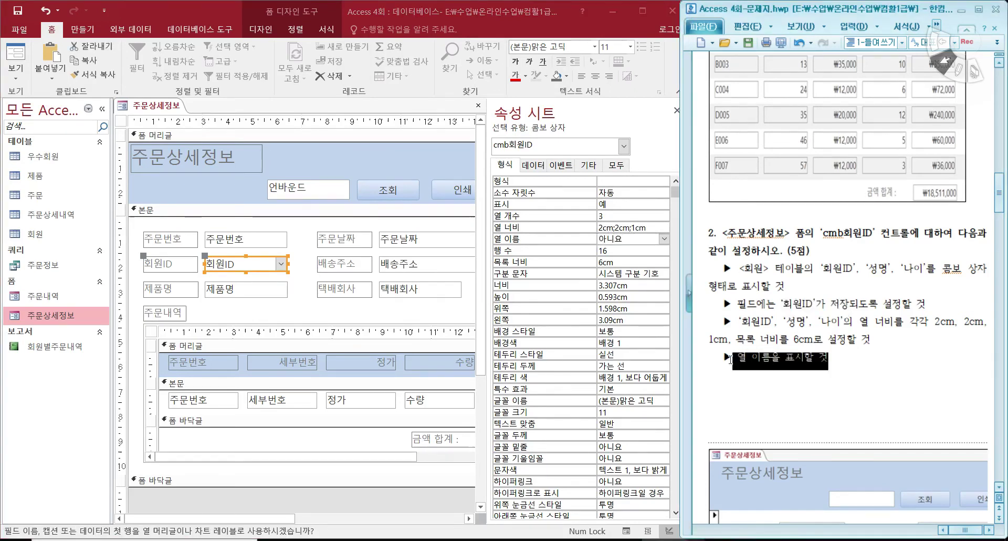
click(635, 241)
click(664, 239)
click(631, 250)
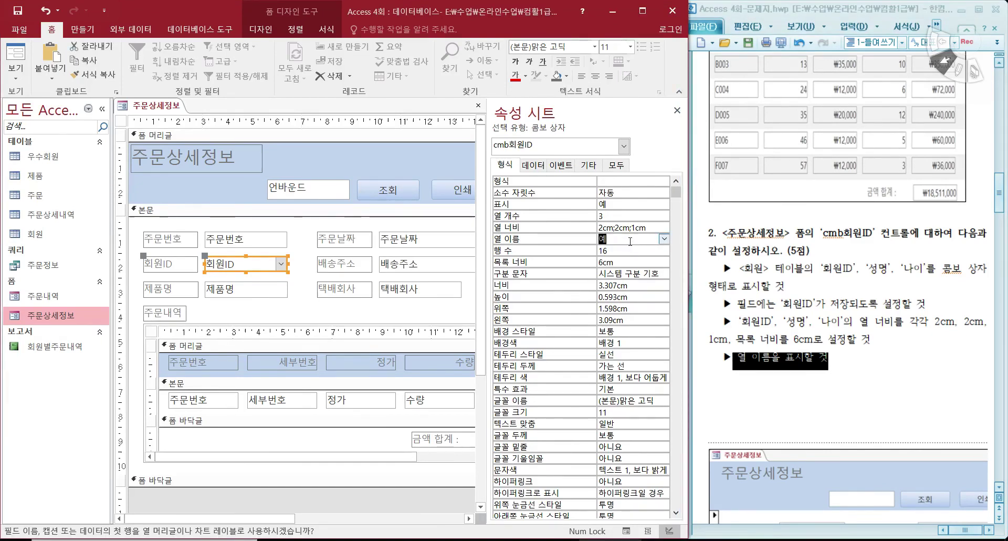
click(18, 11)
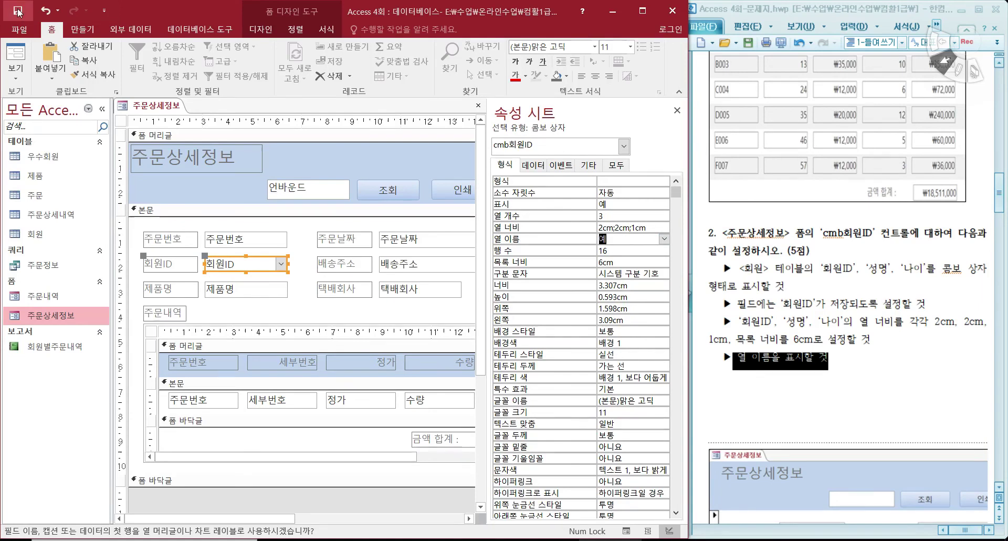
- View the form in form view and compare the opened 회원ID list with the picture in the exercise document
click(16, 52)
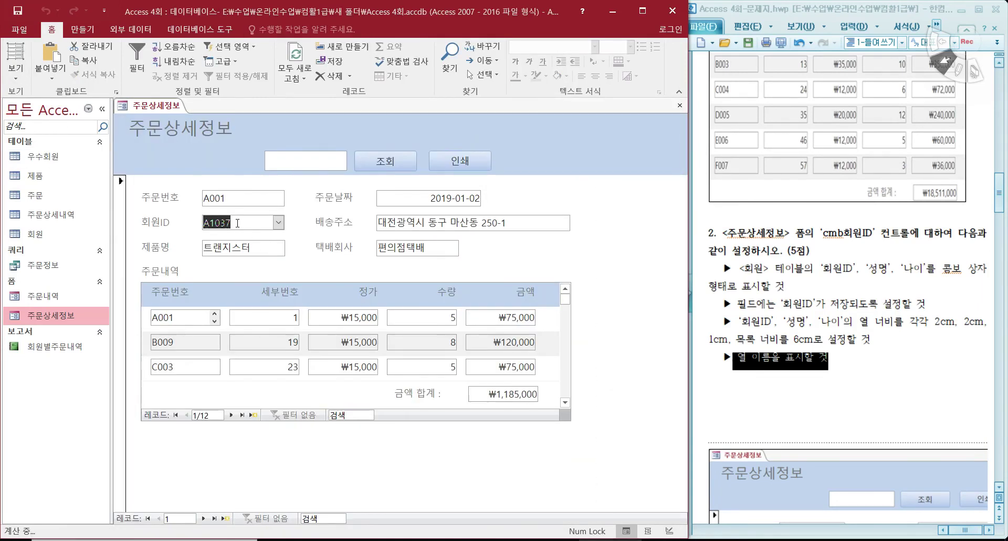
click(279, 224)
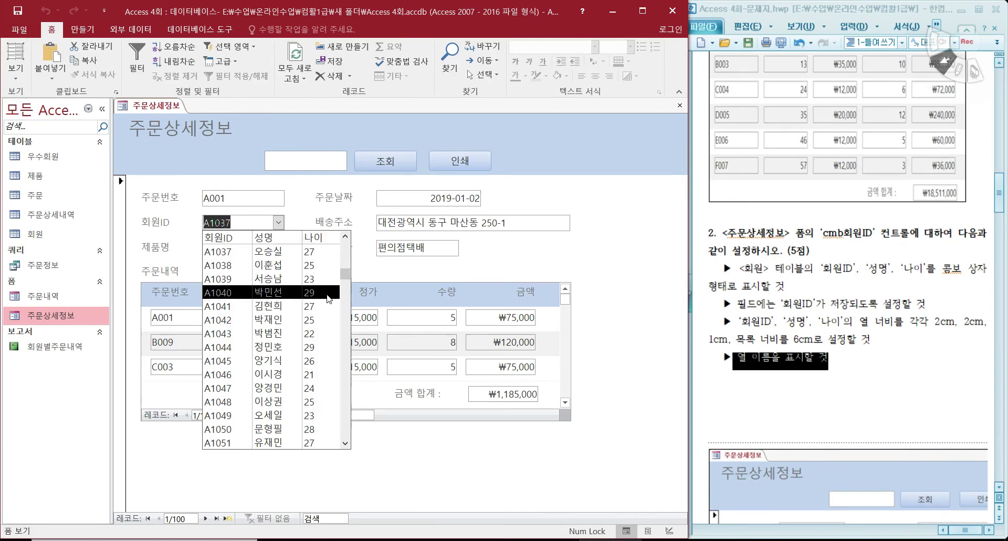
scroll(946, 351, down, 5)
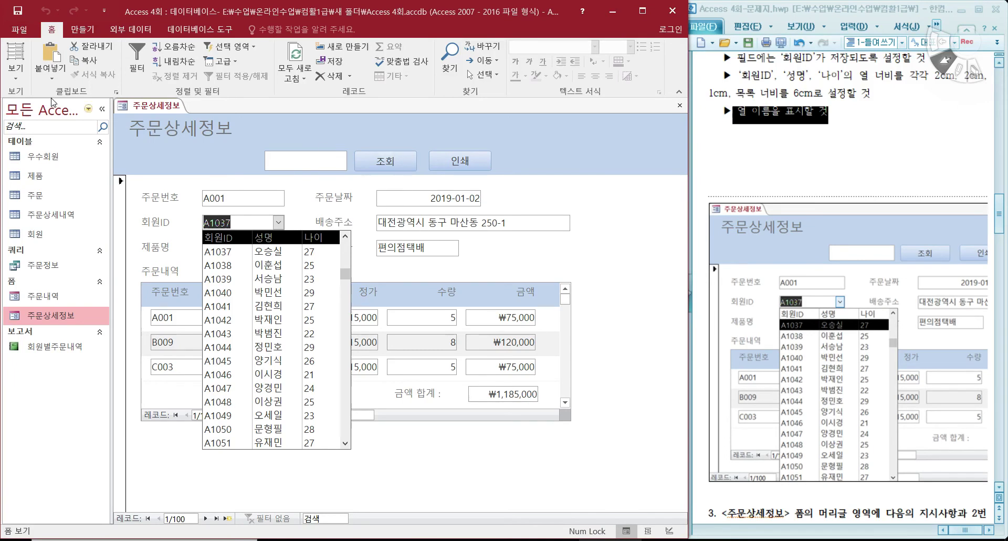
- Return 주문상세정보 to design view, select its form header for question 3, and close the property sheet
click(16, 74)
click(48, 155)
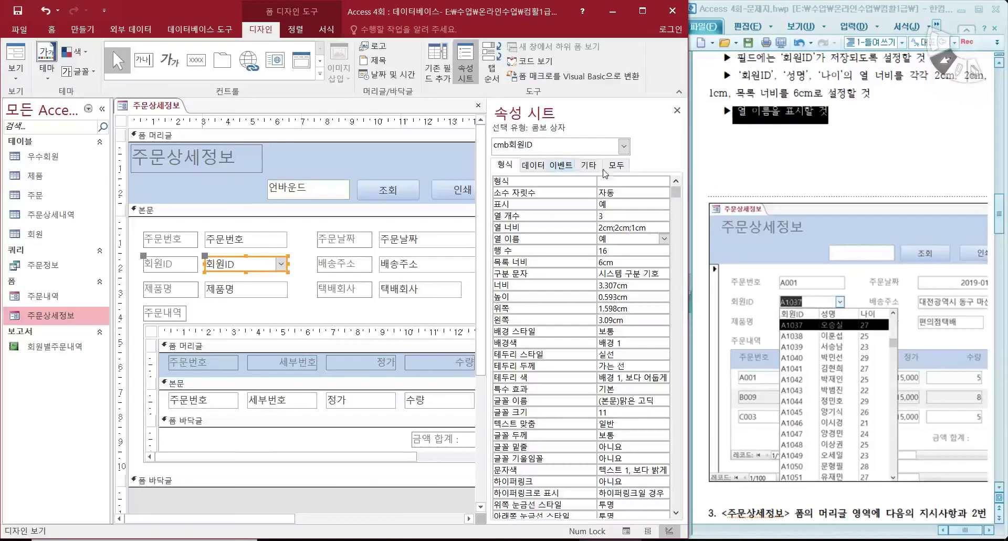
click(689, 319)
scroll(689, 319, down, 10)
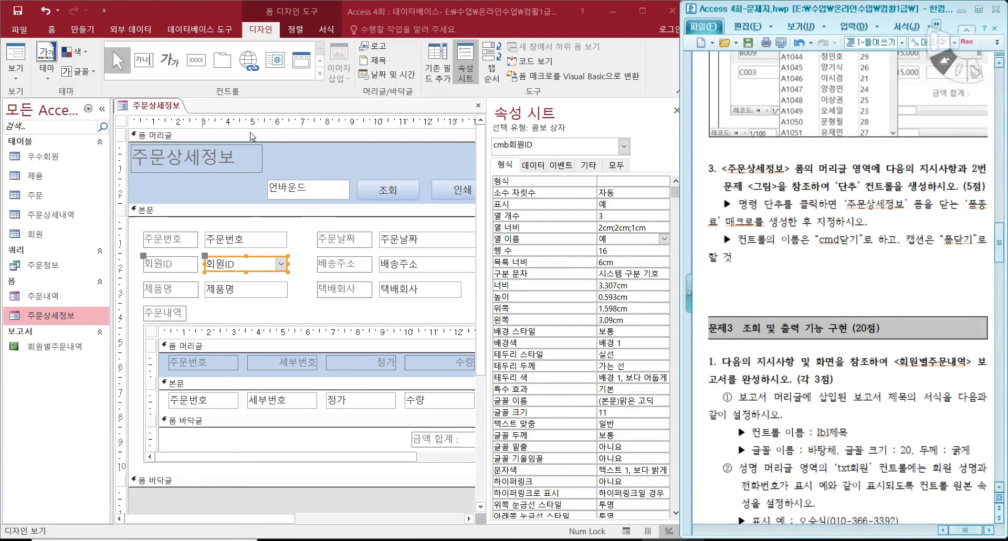
click(244, 135)
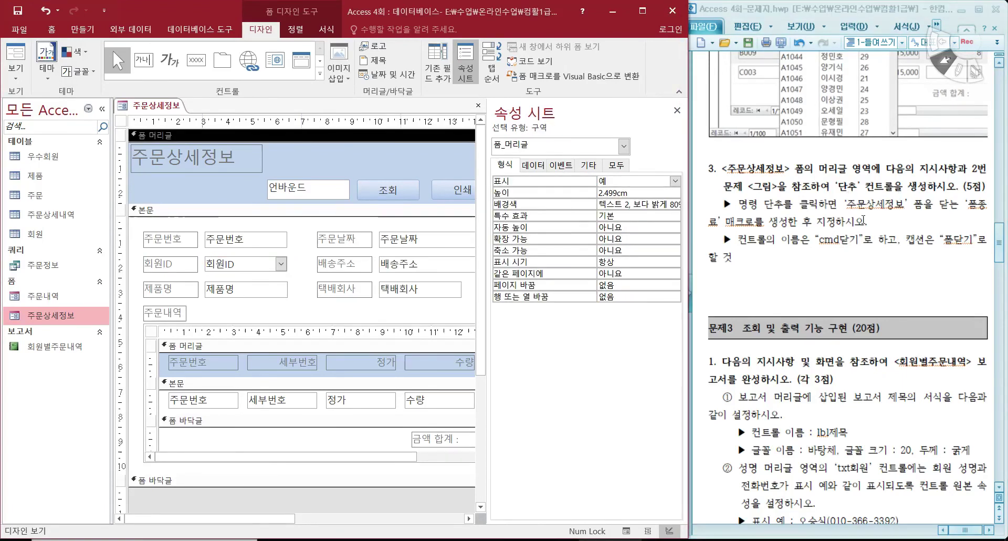
scroll(872, 205, up, 5)
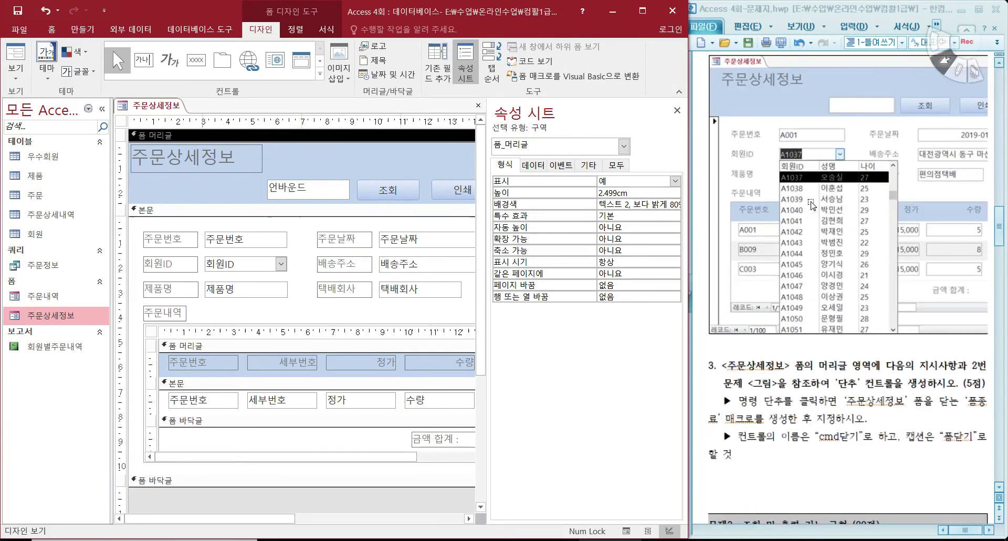
scroll(843, 234, down, 2)
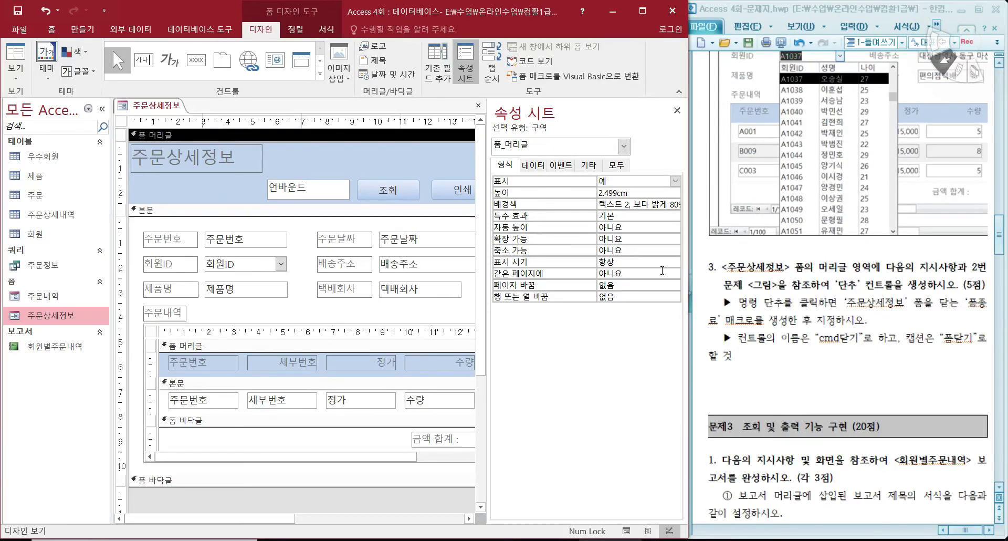
click(677, 110)
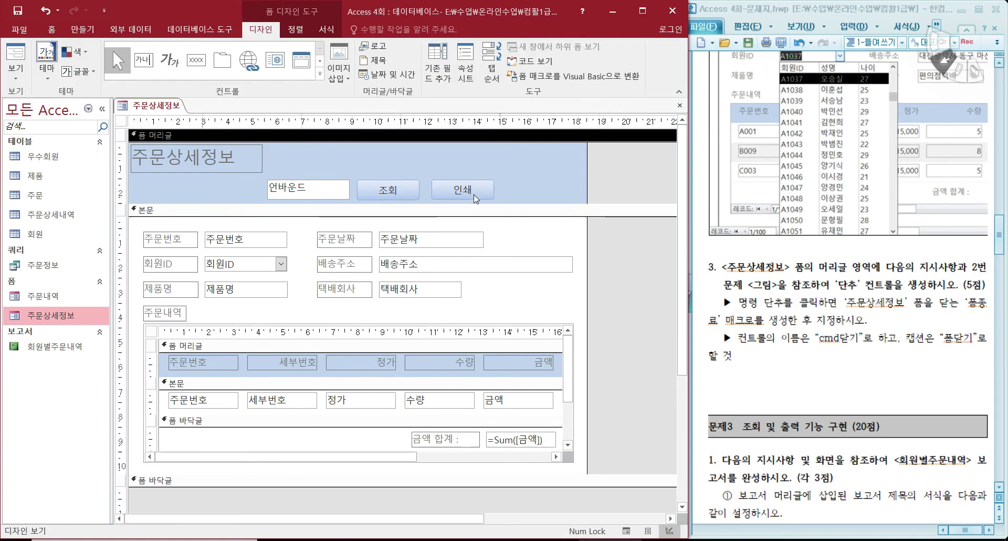
- Narrow the 주문상세정보 picture in the exercise document so that its whole width fits, including the 폼닫기 button
scroll(844, 307, up, 3)
click(712, 310)
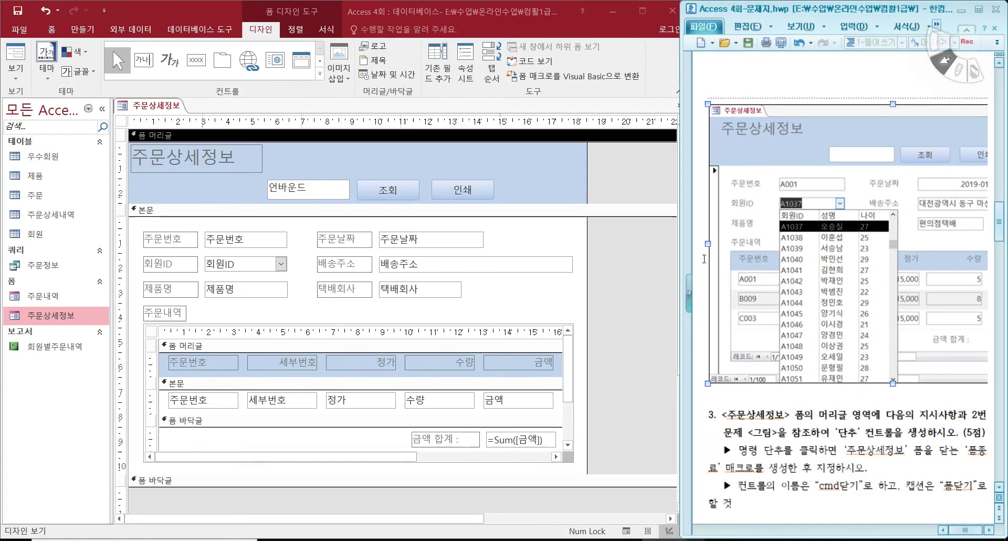
drag(709, 245, 810, 243)
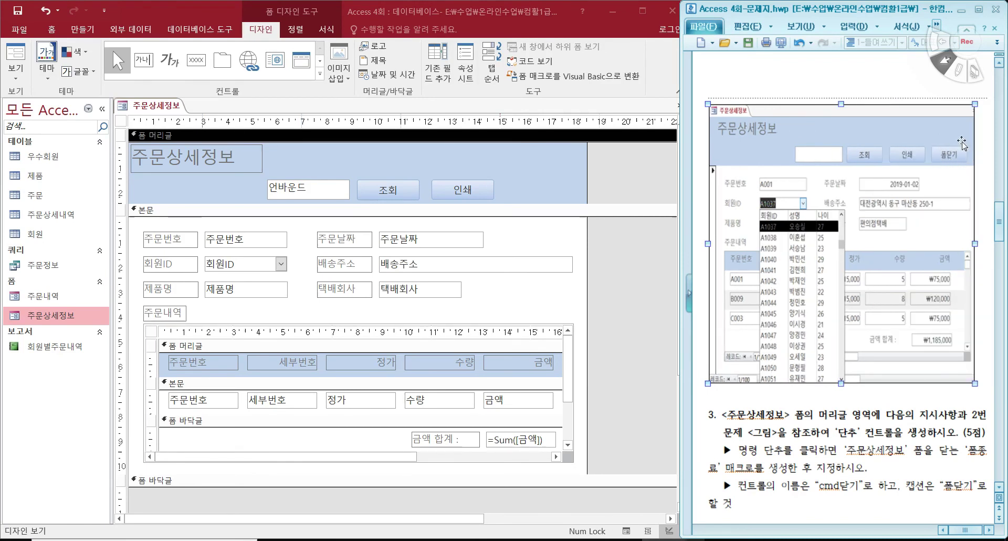
- Read the 폼종료 macro requirement in question 3 and create a new blank macro in the Access database
scroll(859, 234, down, 4)
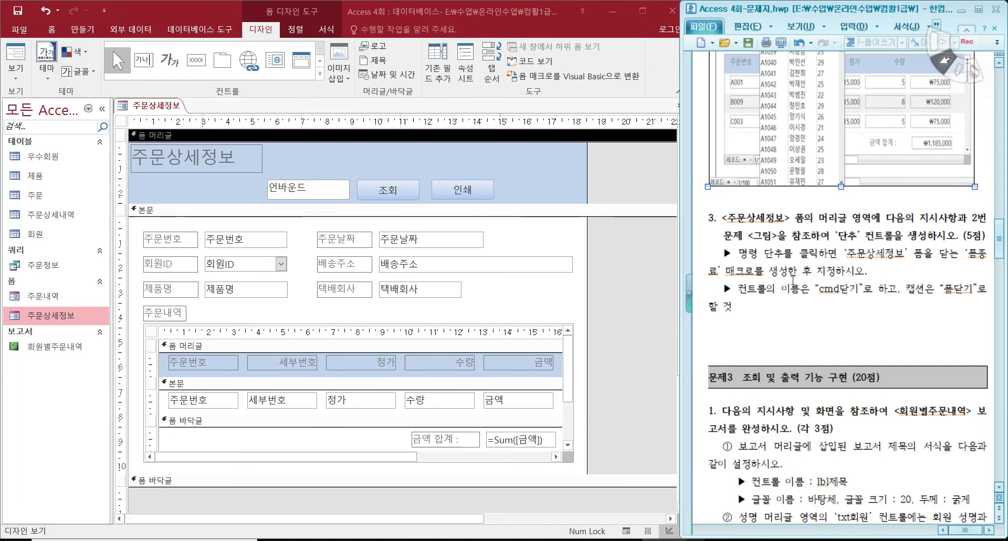
click(836, 272)
drag(963, 253, 758, 273)
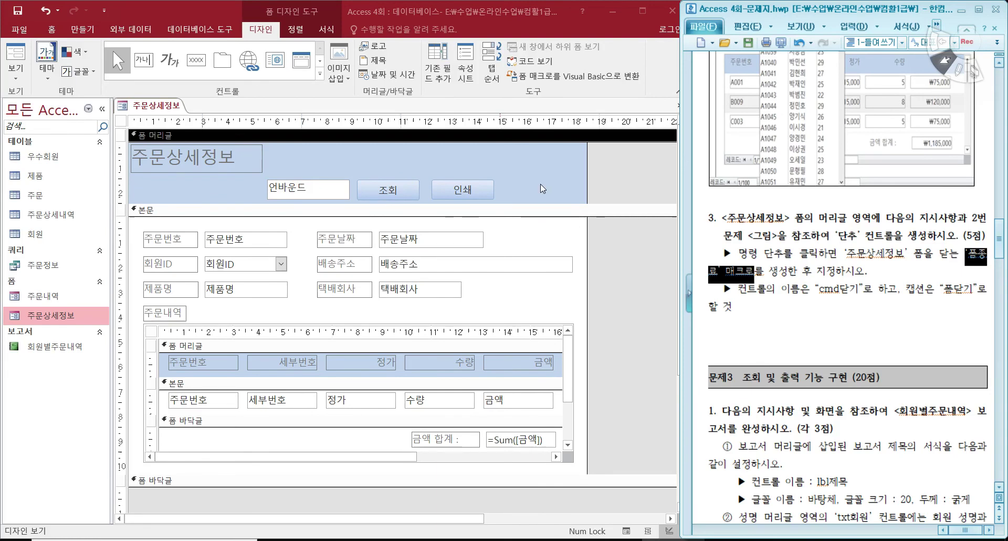
click(779, 270)
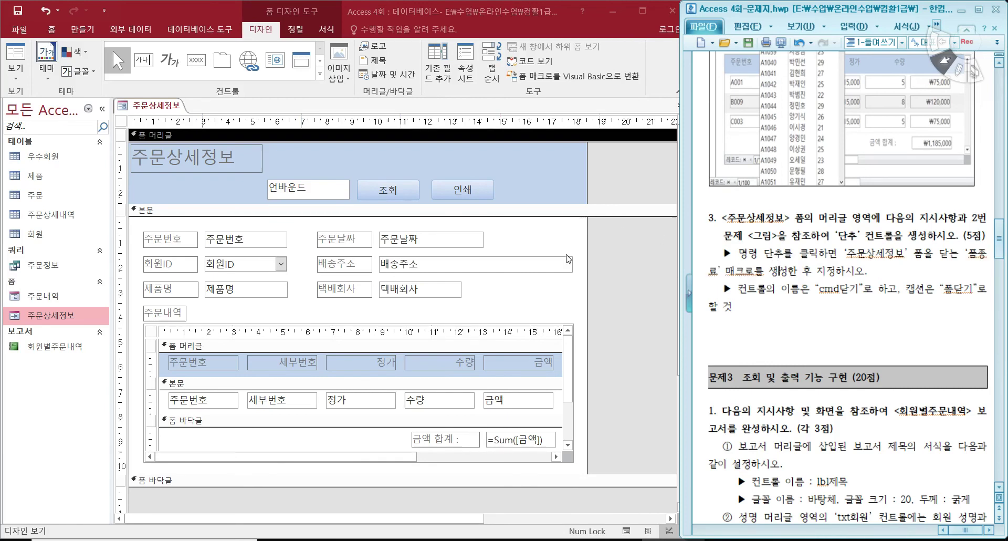
click(92, 43)
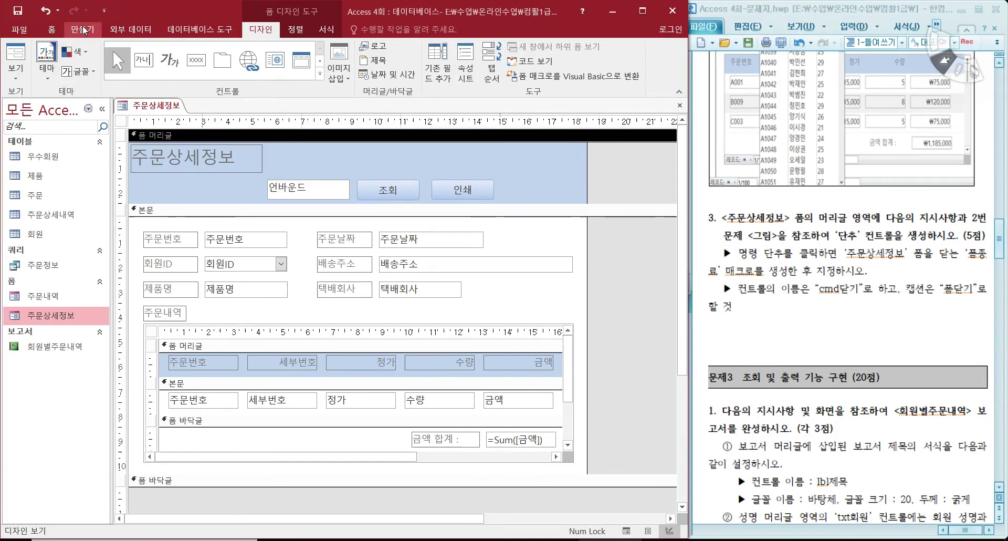
click(82, 29)
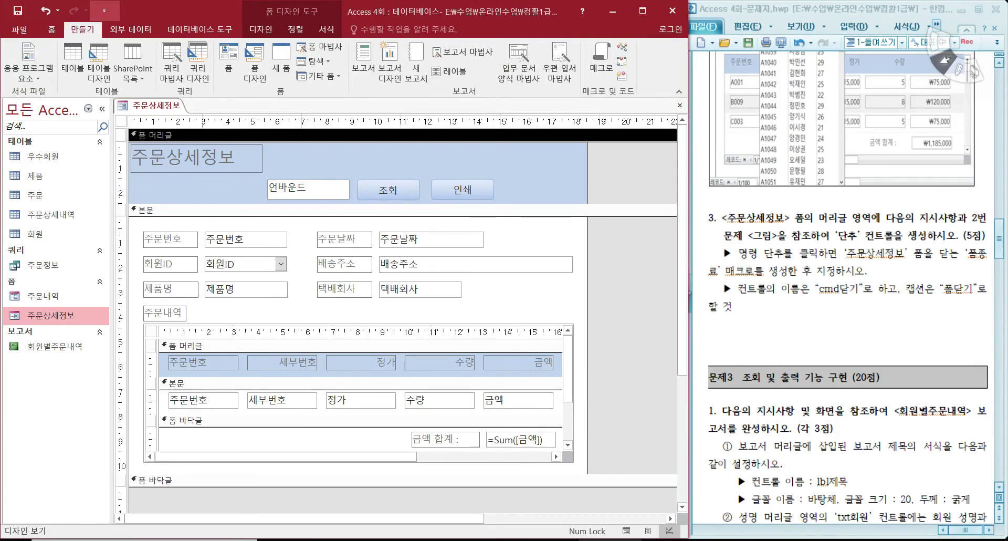
click(601, 62)
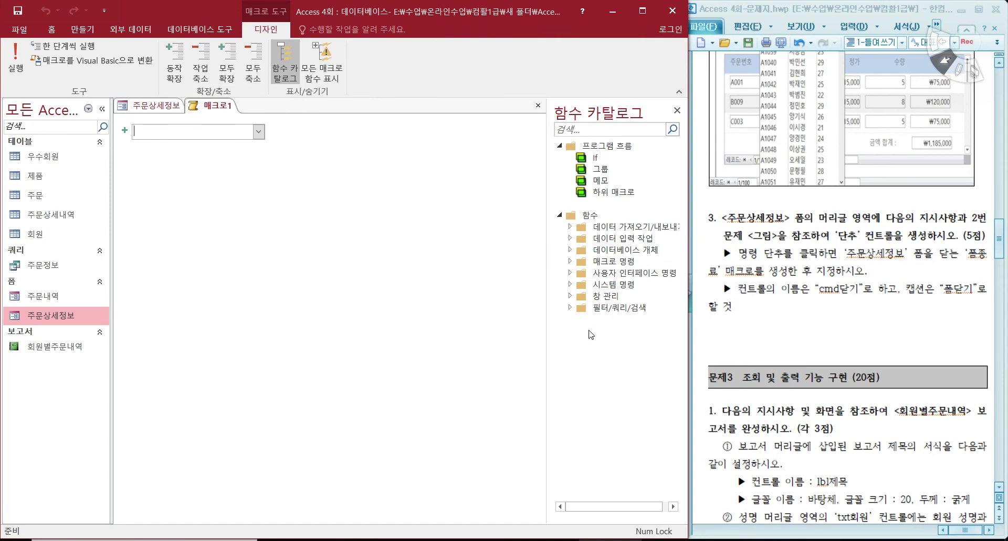
- Add a CloseWindow action to the new macro for the form 주문상세정보, with object type 폼 and save option 확인
click(259, 132)
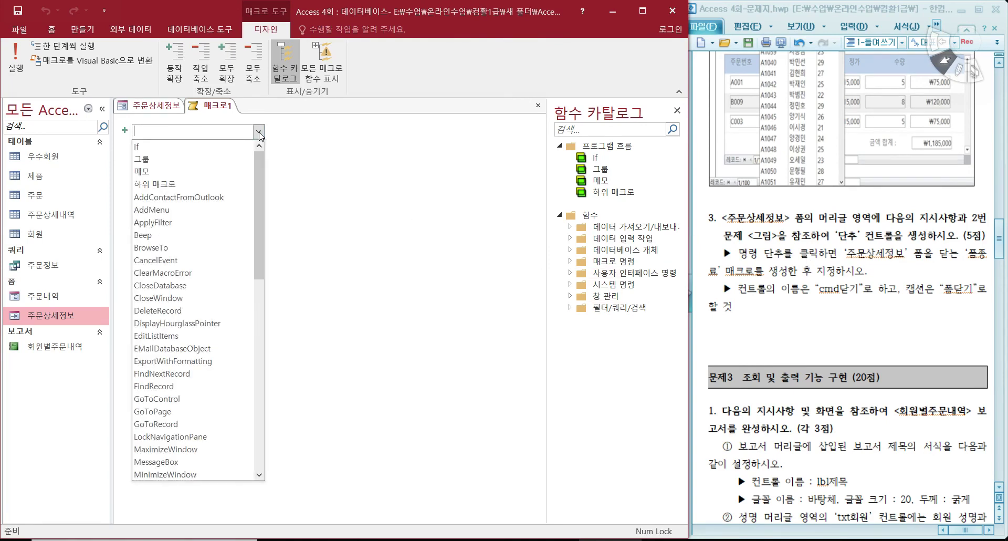
click(194, 298)
click(532, 144)
click(243, 197)
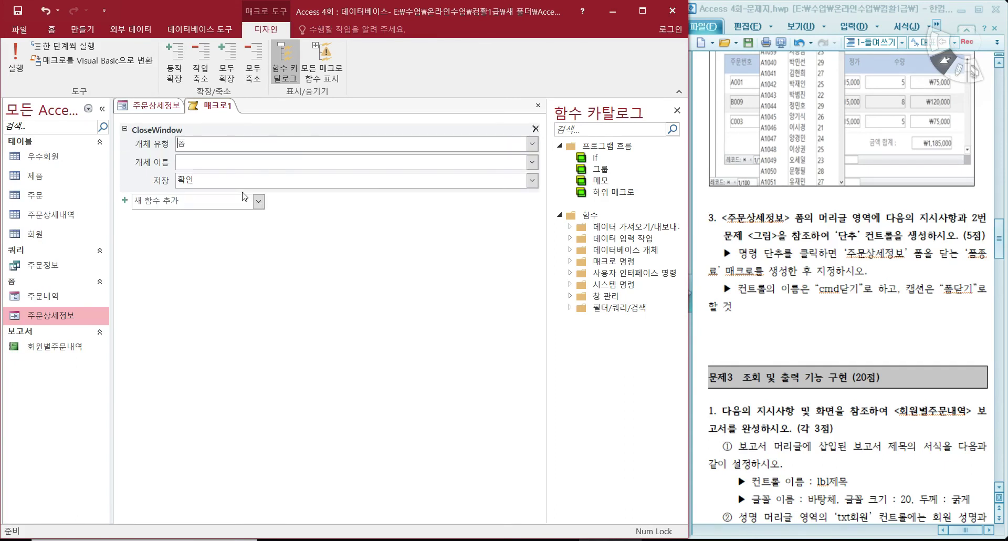
click(533, 163)
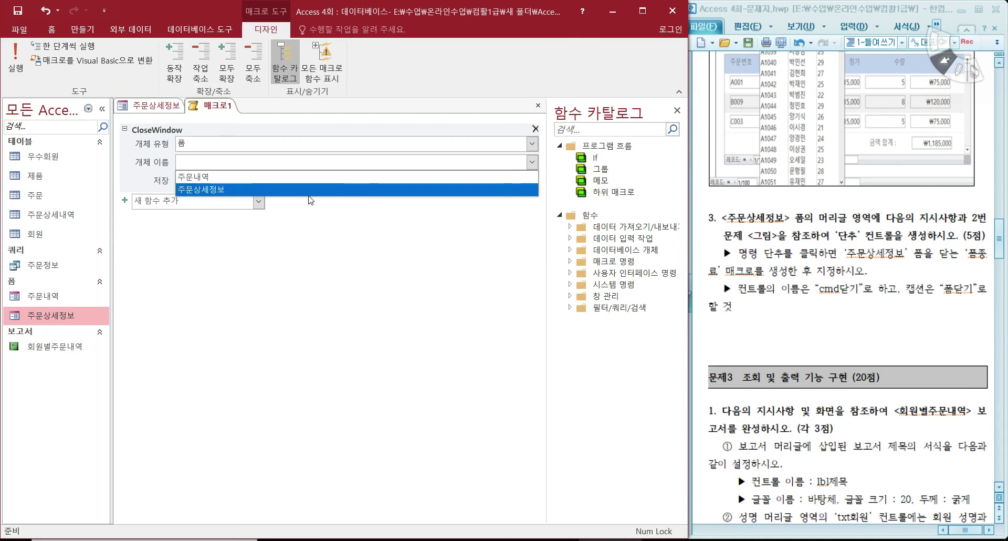
click(309, 193)
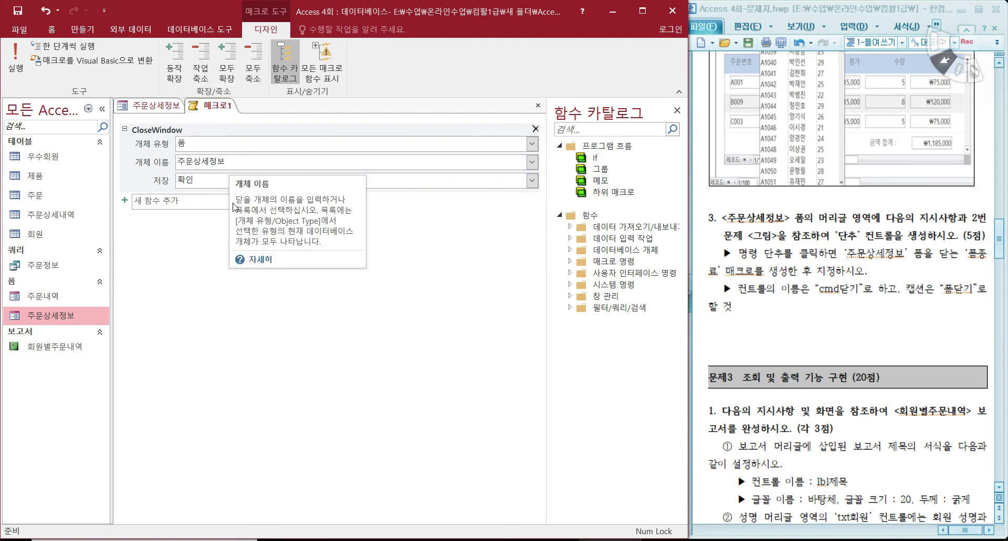
click(533, 181)
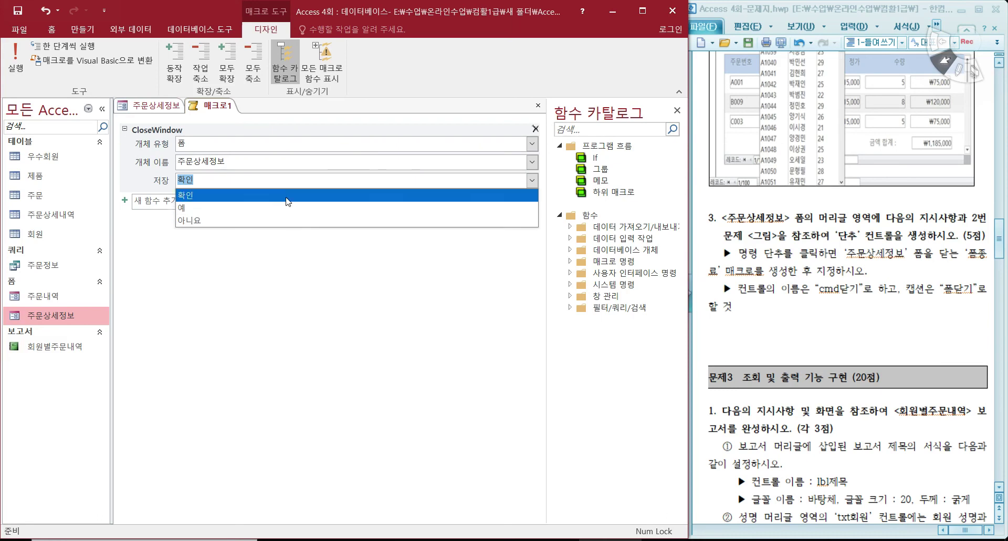
click(288, 202)
click(293, 276)
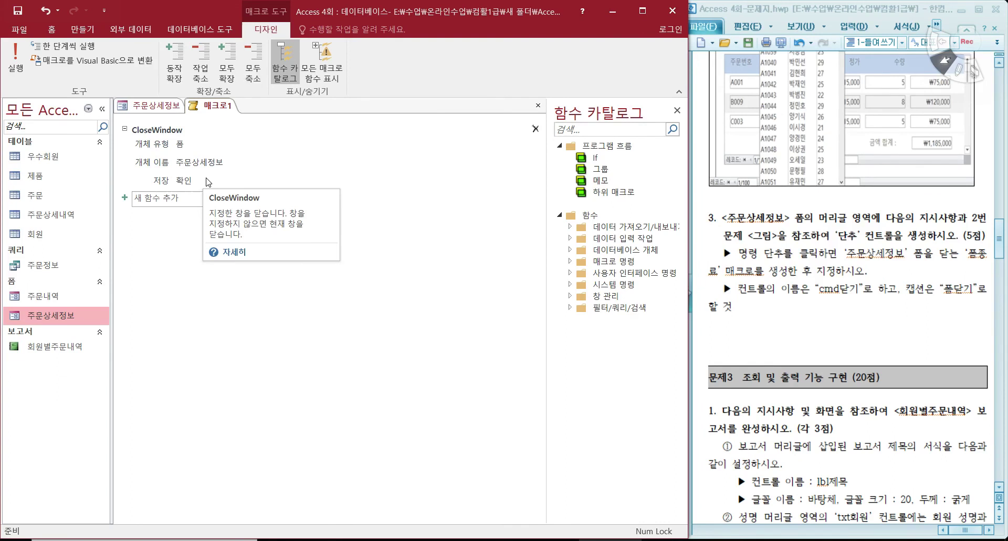
- Save the macro under the name 폼종료 and close it
click(19, 11)
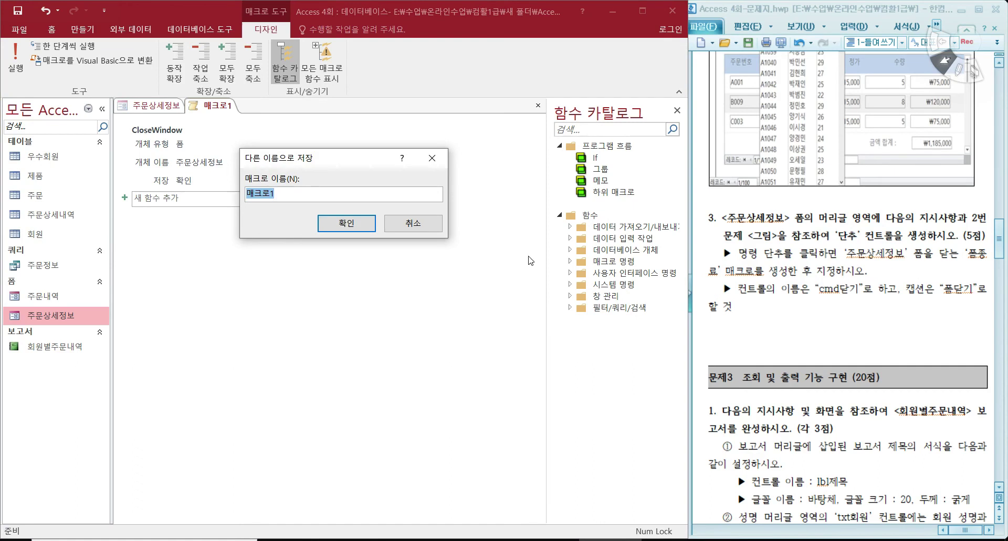
text(폼조ㅇㄹㅛ)
key(Return)
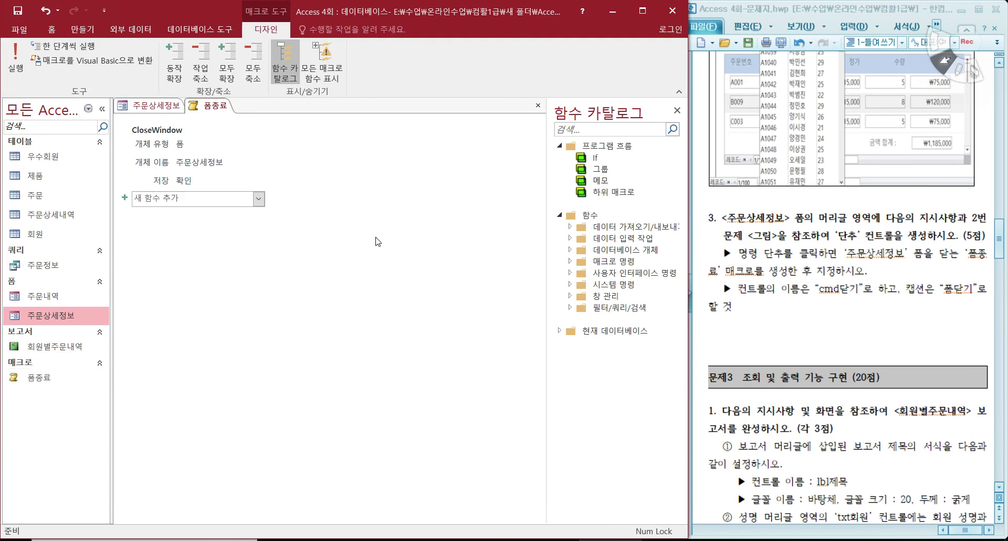
click(540, 107)
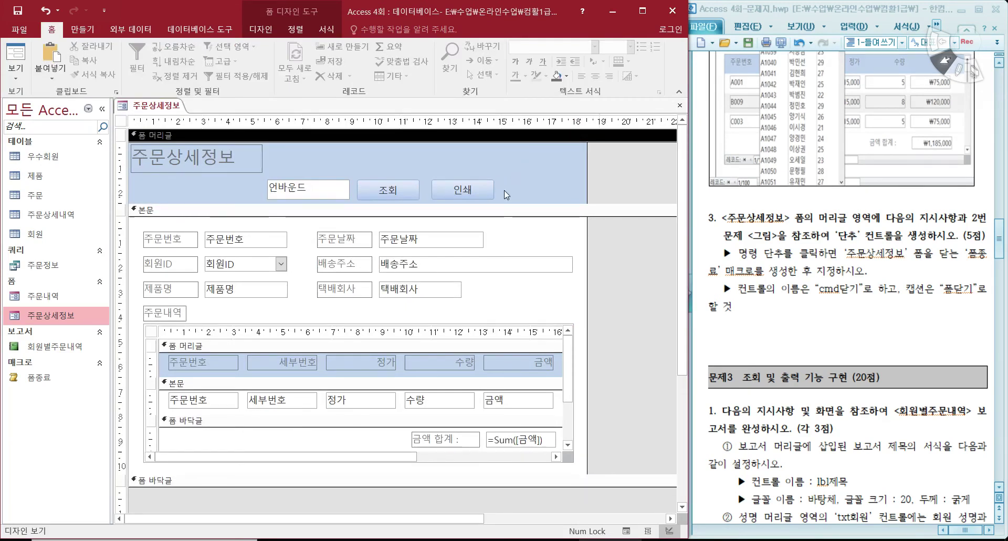
- Draw a command button in the 주문상세정보 form header, just right of the 인쇄 button, with the control wizard on
click(272, 30)
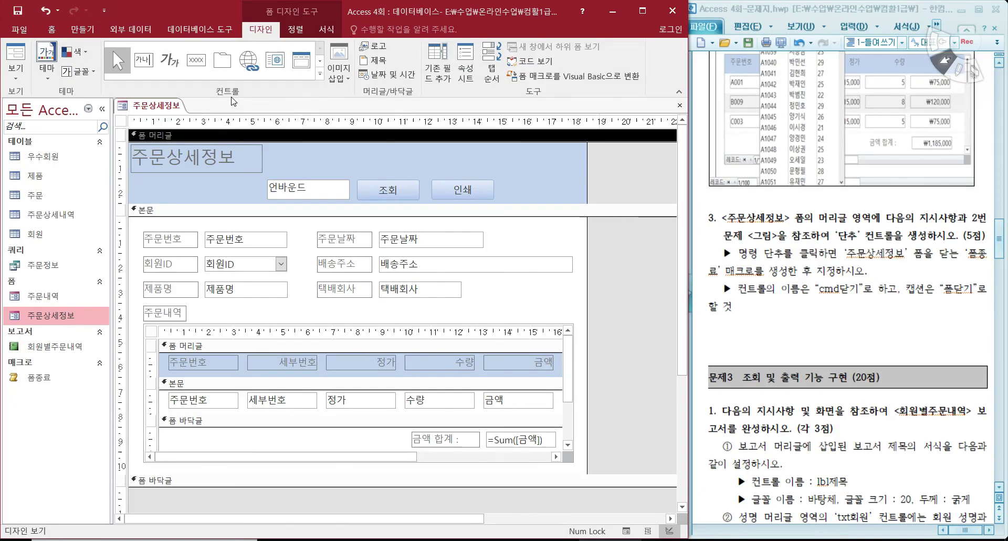
click(320, 74)
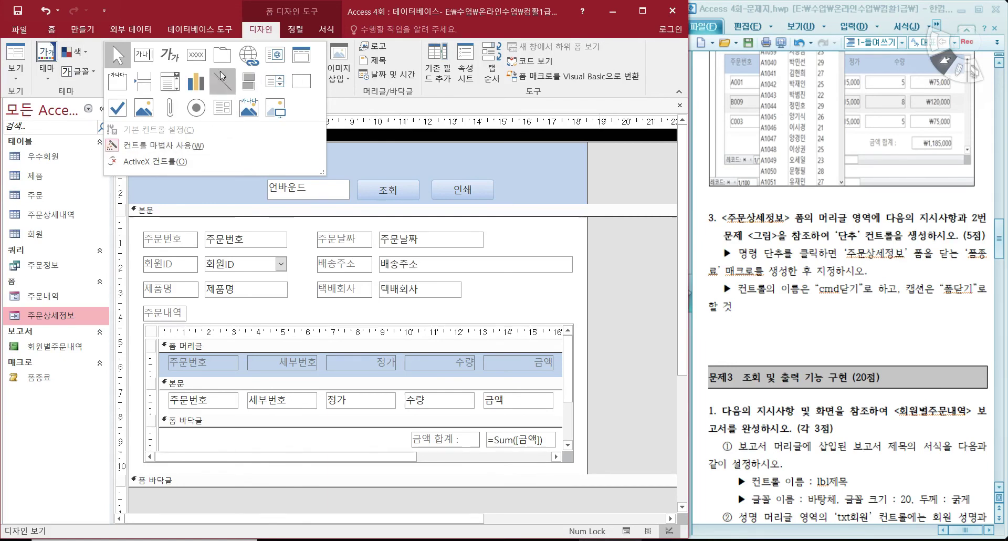
click(199, 58)
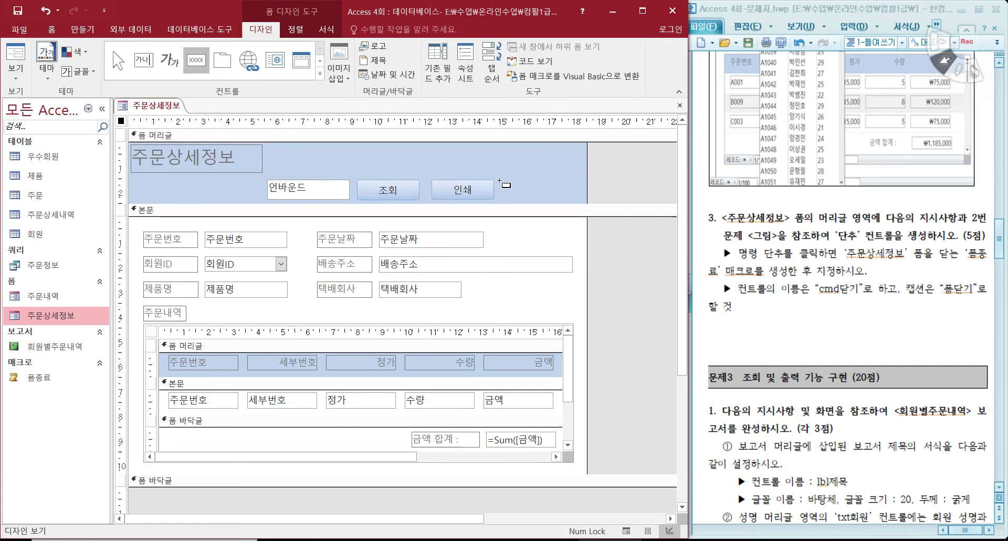
drag(504, 181, 569, 200)
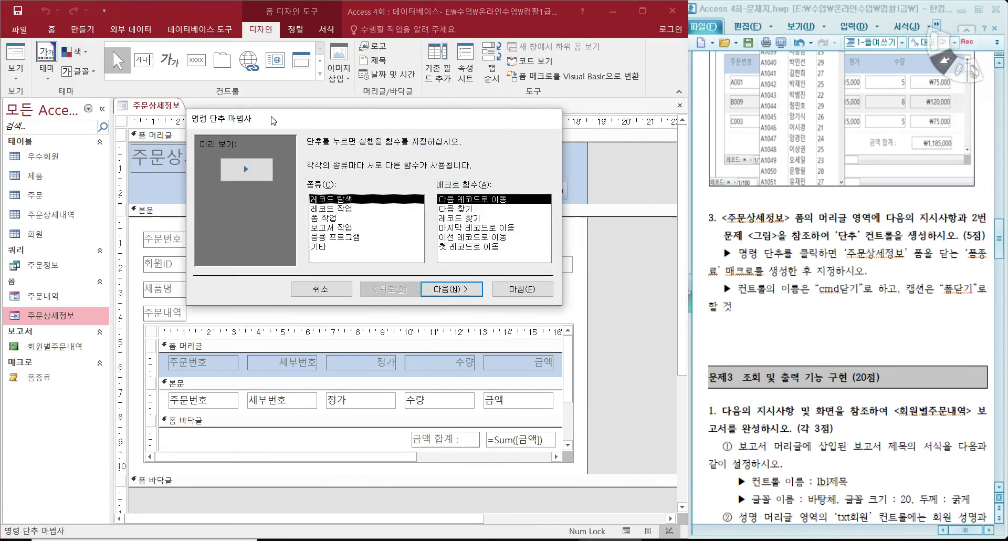
drag(273, 120, 267, 109)
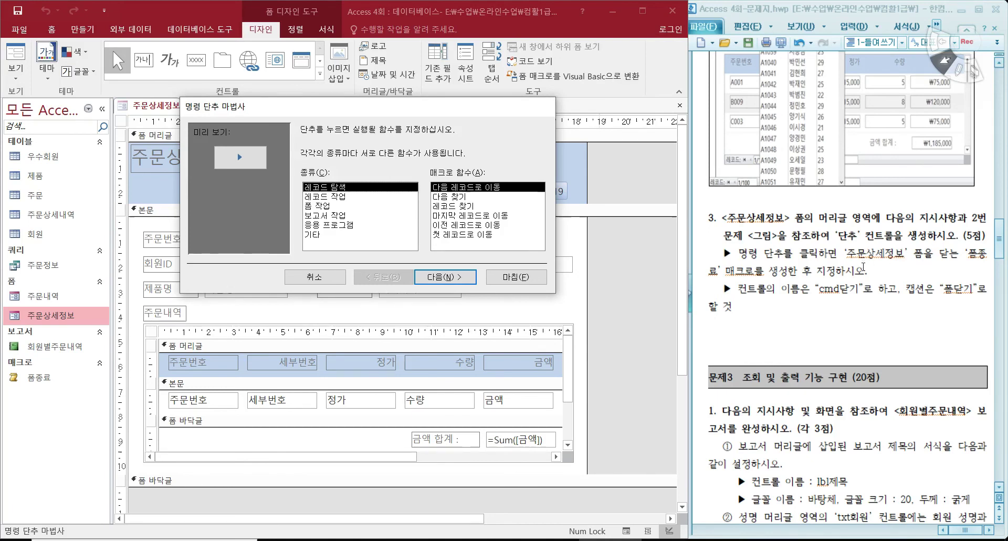
- In the command button wizard, assign the 기타 category's 매크로 실행 action with the 폼종료 macro
click(323, 207)
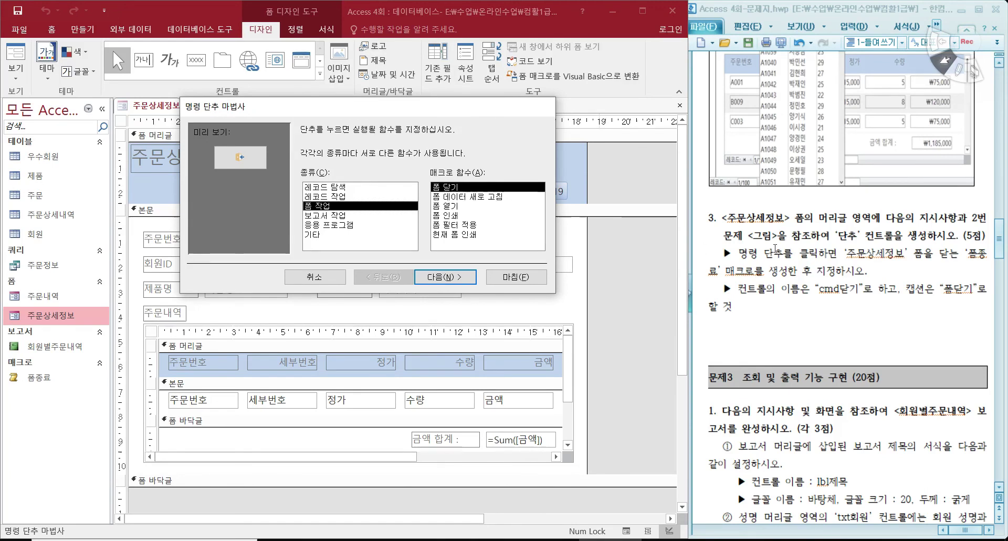
click(313, 235)
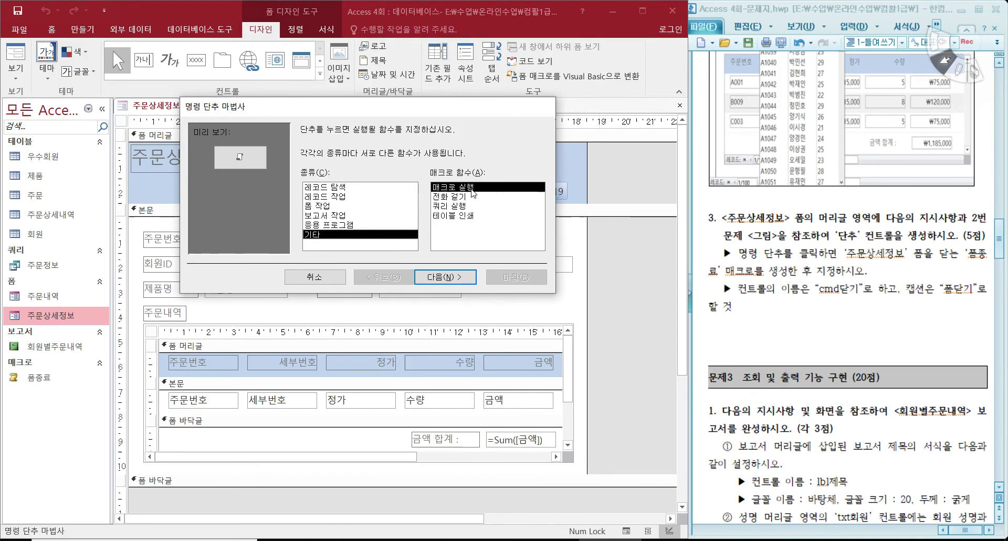
click(432, 276)
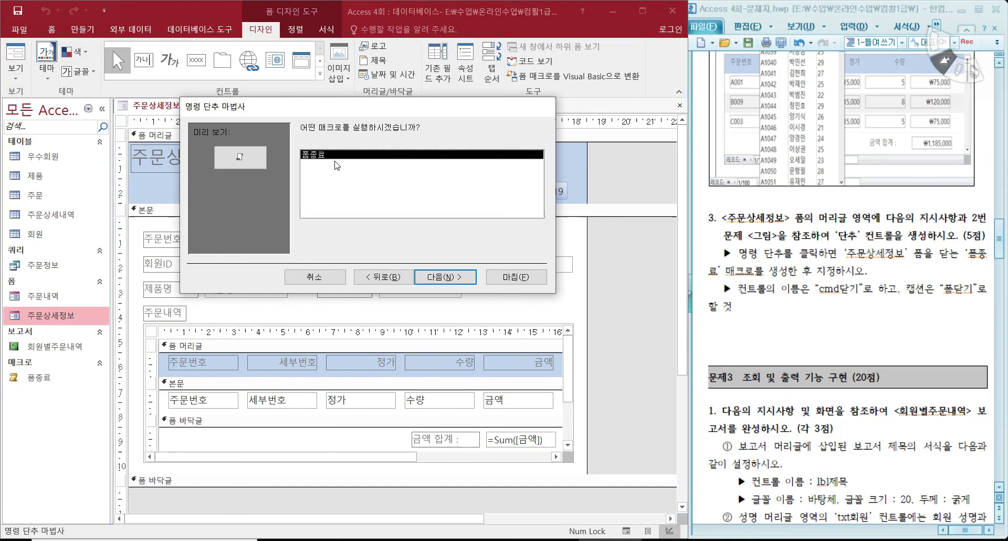
click(463, 279)
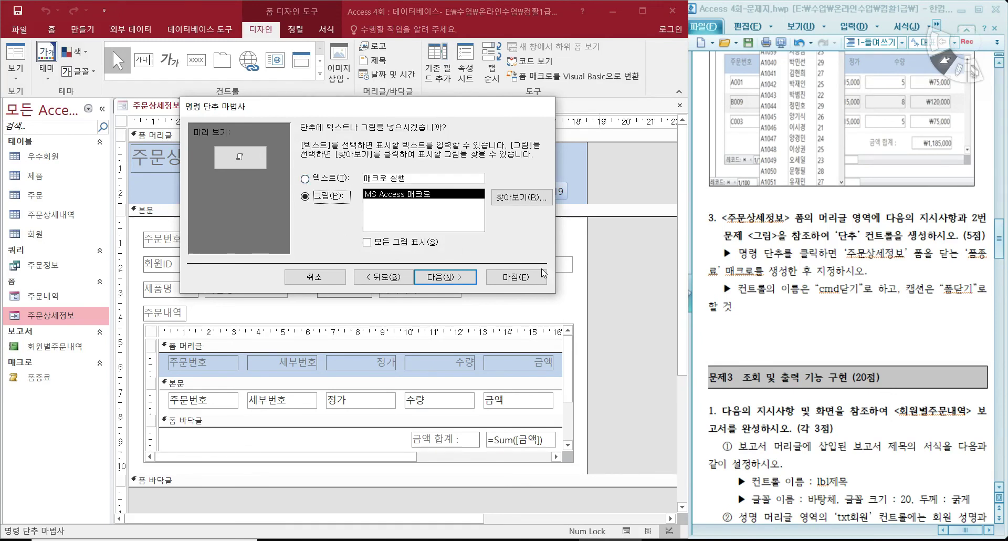
- Give the button the text caption 폼닫기 and the name cmd닫기, and finish the wizard
click(305, 179)
drag(428, 178, 348, 179)
text(ㅍ)
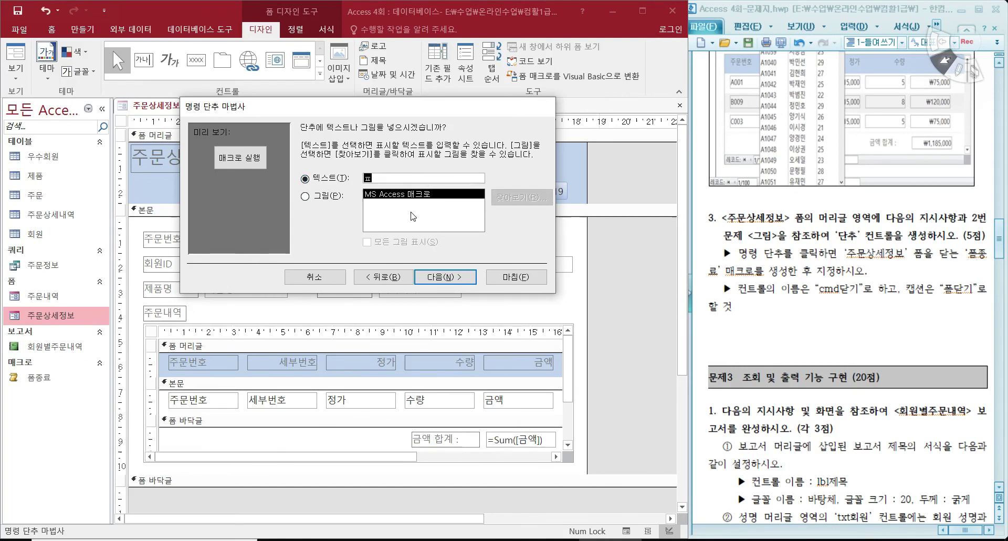
text(닫ㄱㅣ)
click(452, 277)
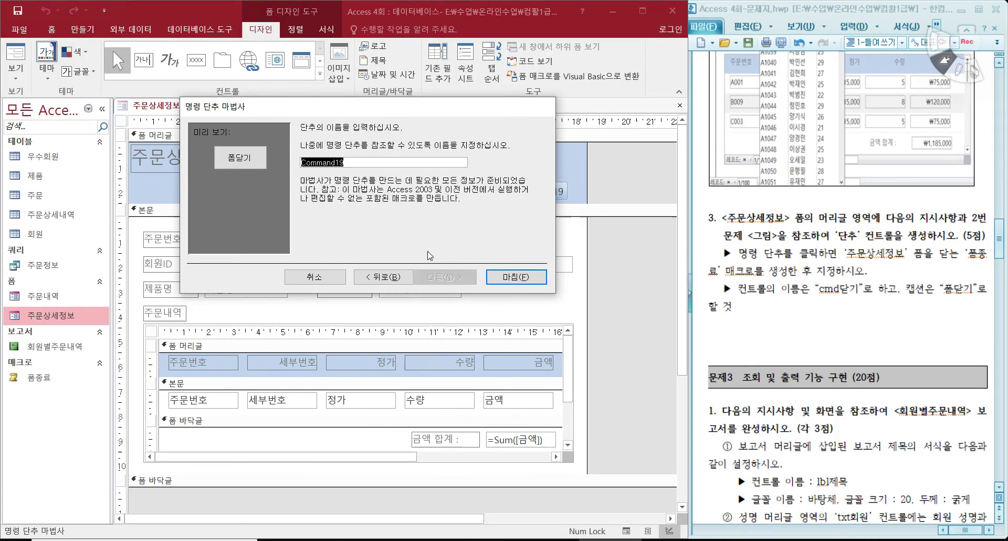
text(cm)
text(dㄷ)
text(기)
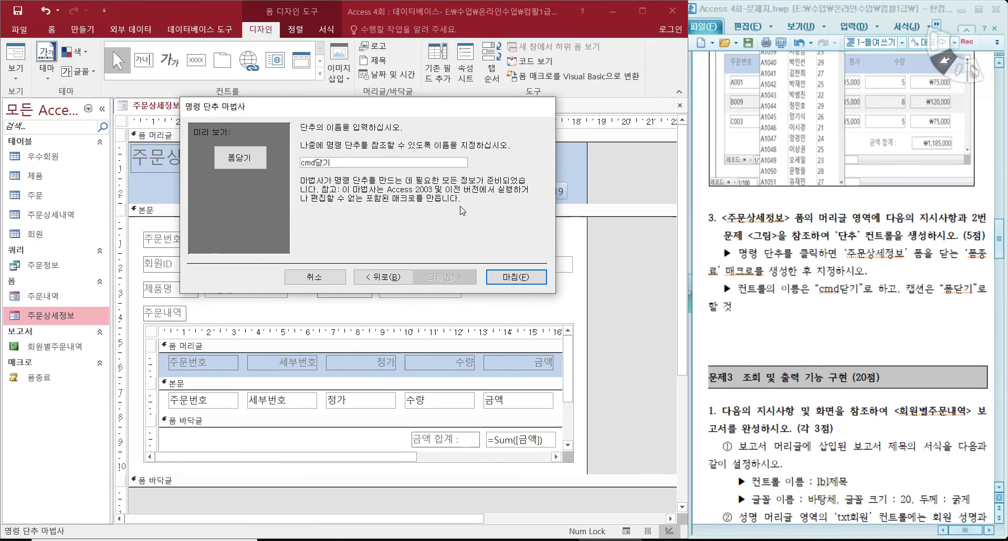
click(538, 282)
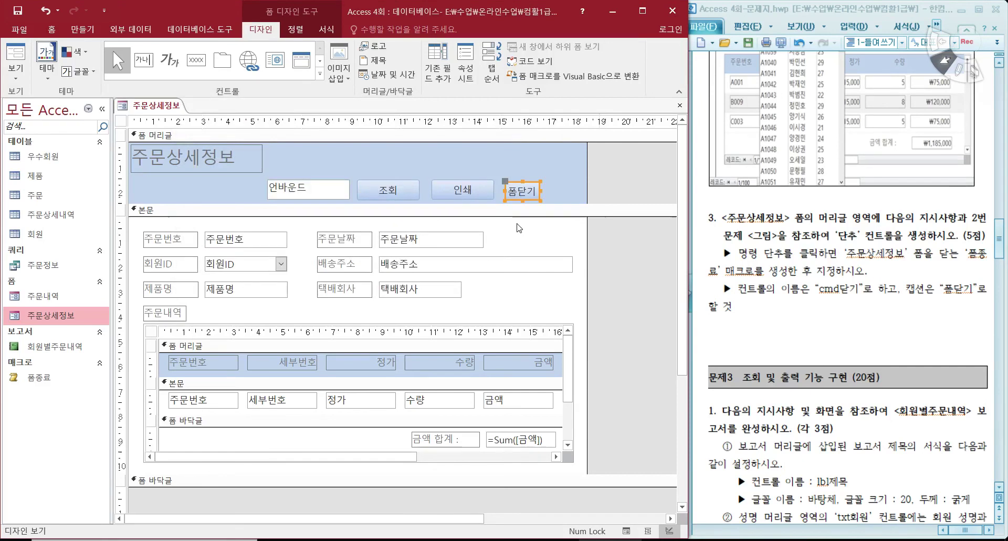
- Widen the 폼닫기 button and line up its height with the 조회 and 인쇄 buttons, as in the exercise picture
scroll(882, 186, up, 4)
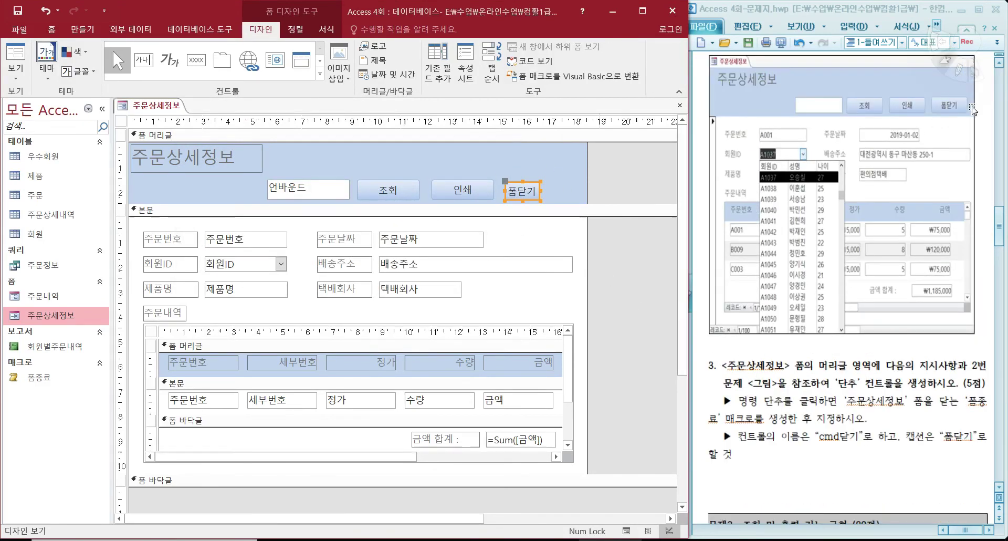
drag(539, 188, 557, 191)
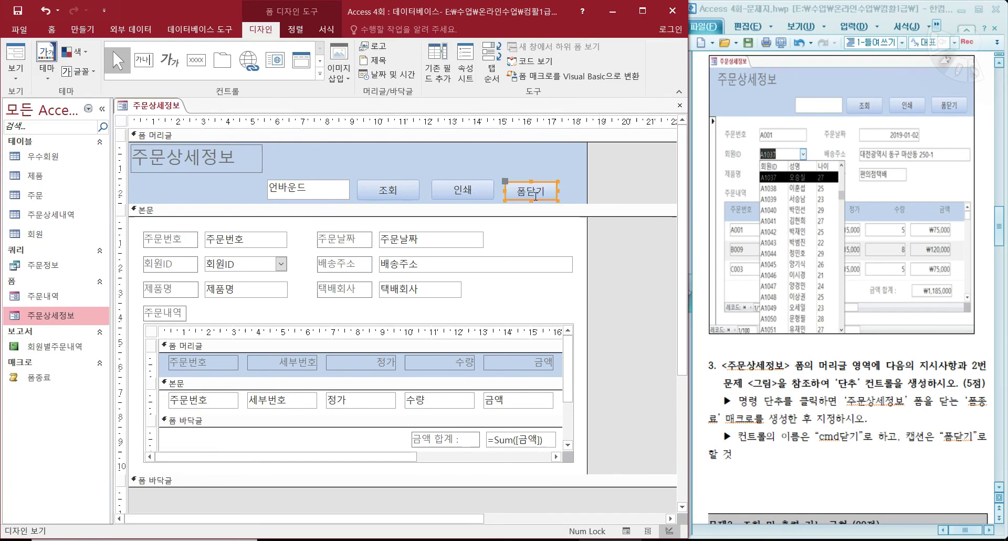
click(583, 191)
click(526, 187)
drag(530, 179, 529, 179)
click(574, 201)
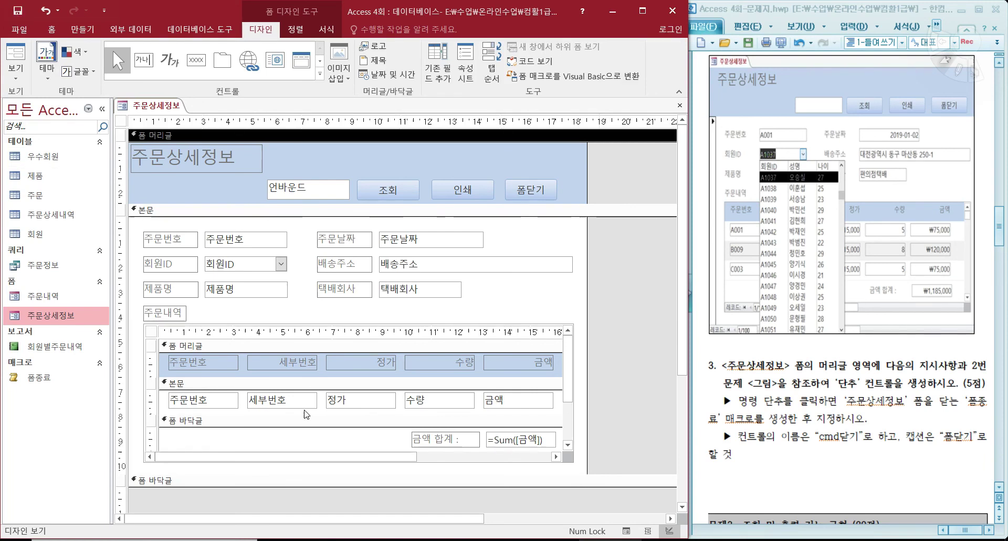
- Show 주문상세정보 in form view and close the form with its 폼닫기 button to test the macro
click(15, 55)
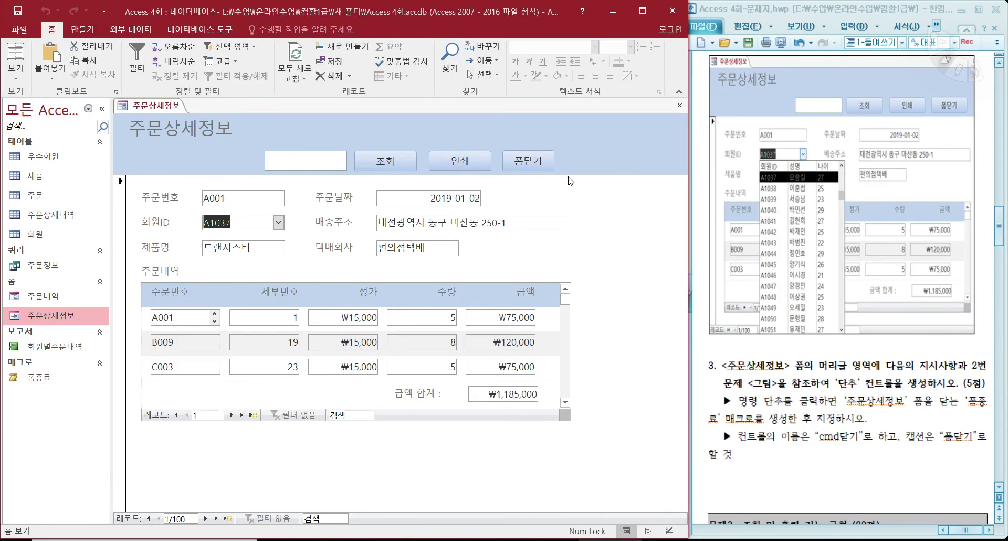
click(519, 162)
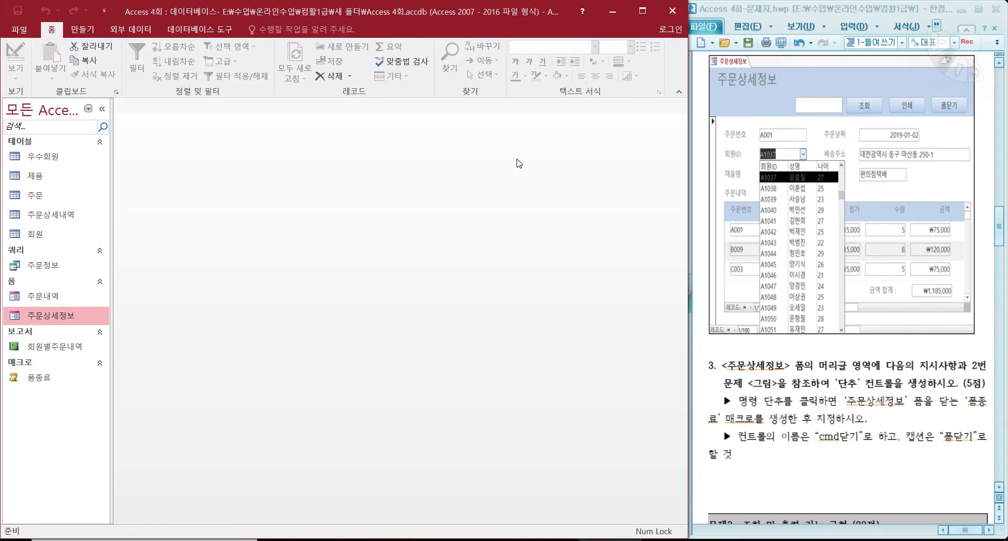